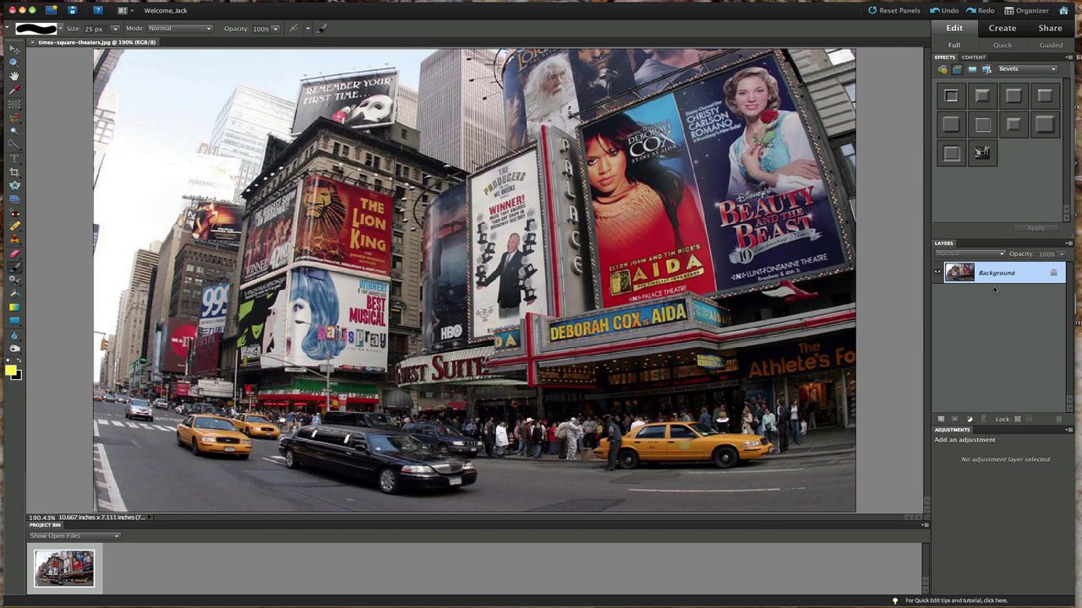
- Duplicate the photo onto Layer 1 and drag a yellow-to-black gradient from top-left to bottom-right
{"action": "key", "text": "ctrl+j"}
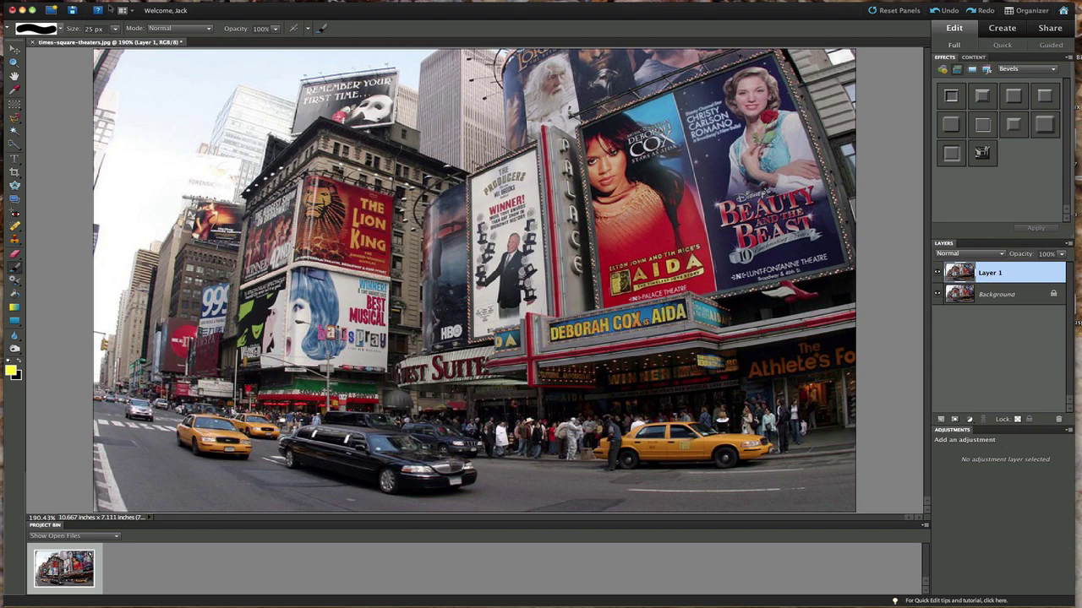
{"action": "left_click", "coordinate": [25, 0]}
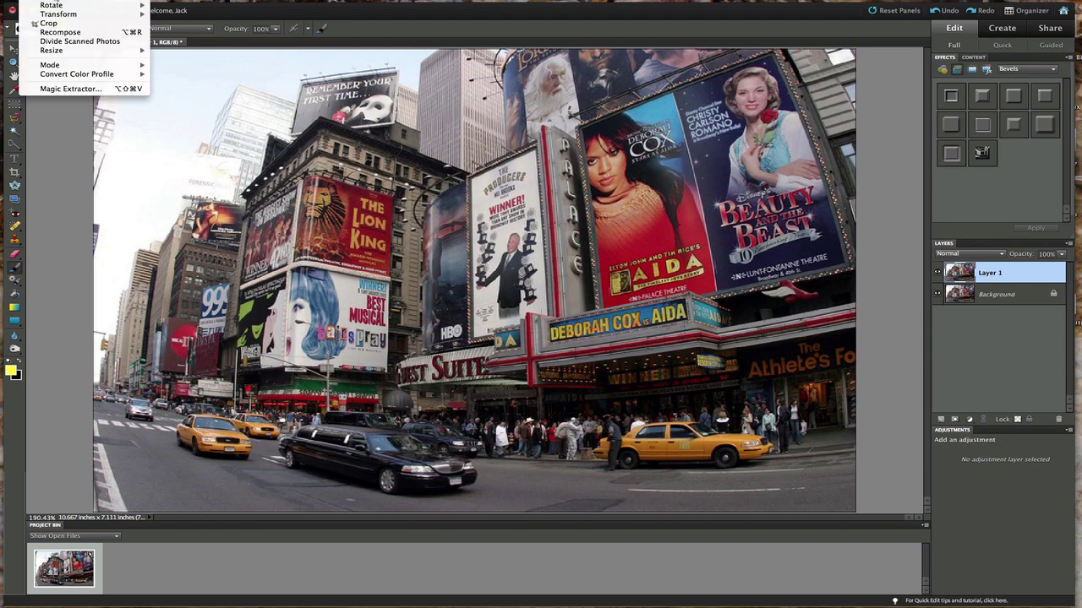
{"action": "mouse_move", "coordinate": [68, 0]}
{"action": "key", "text": "Escape"}
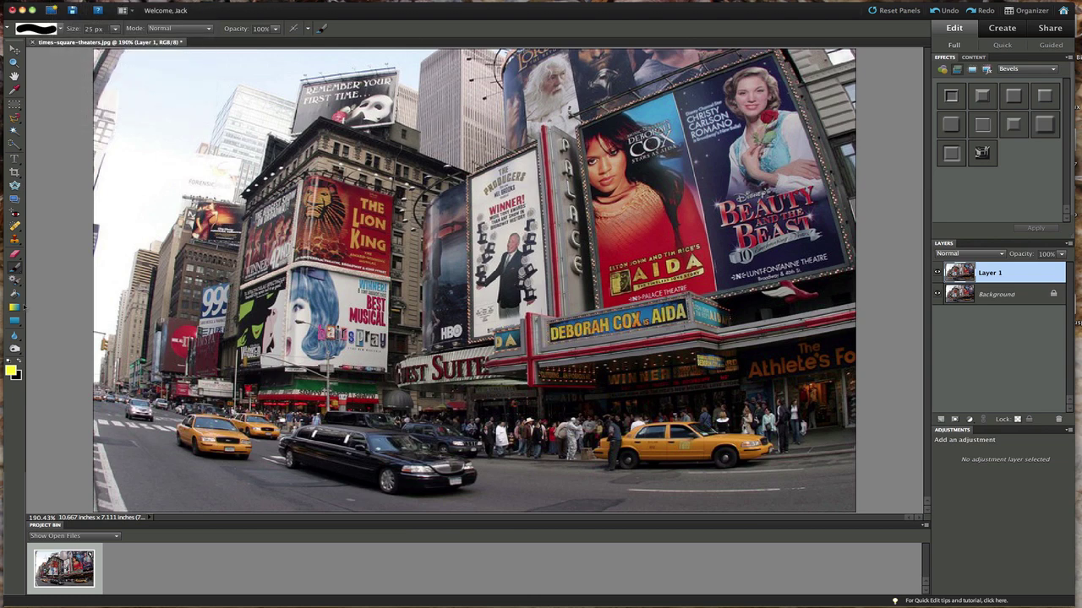
{"action": "left_click", "coordinate": [14, 307]}
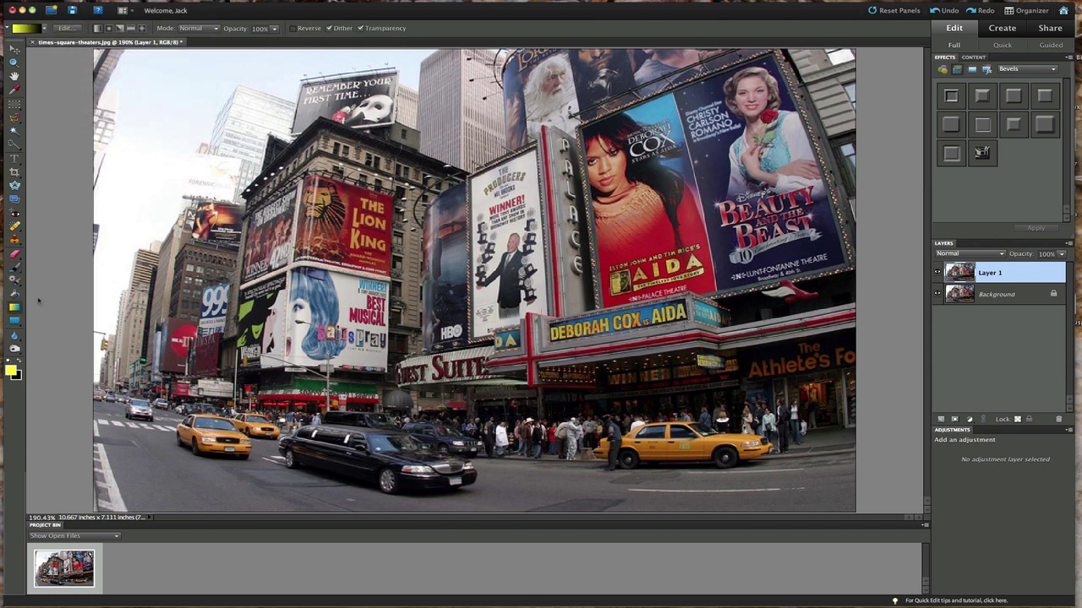
{"action": "left_click_drag", "start_coordinate": [111, 56], "coordinate": [754, 489]}
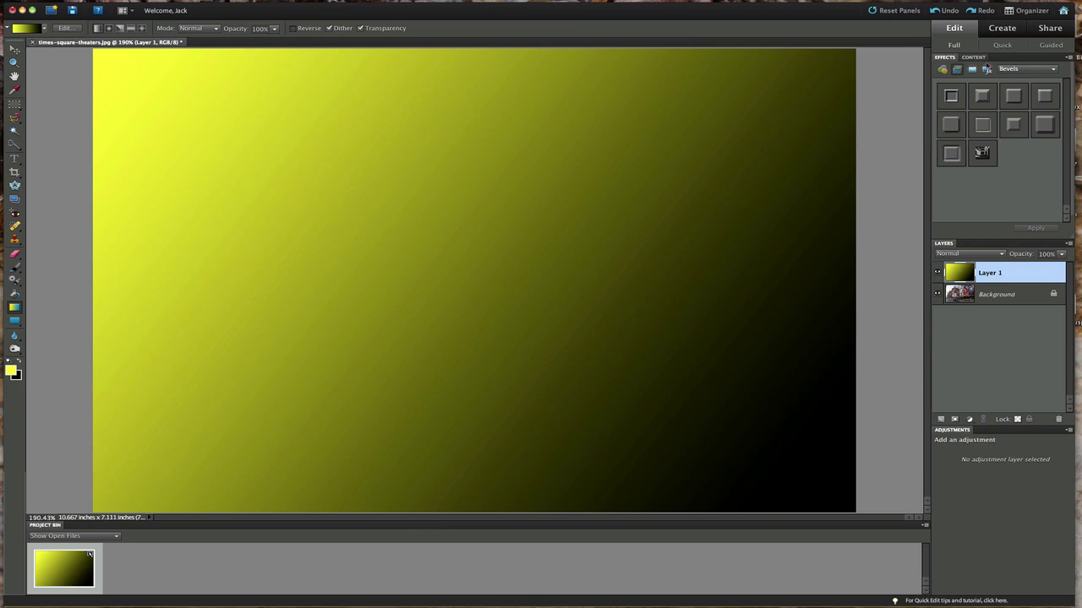
- Undo the Layer 1 gradient and add a Gradient fill layer from the Layers panel
{"action": "left_click", "coordinate": [947, 11]}
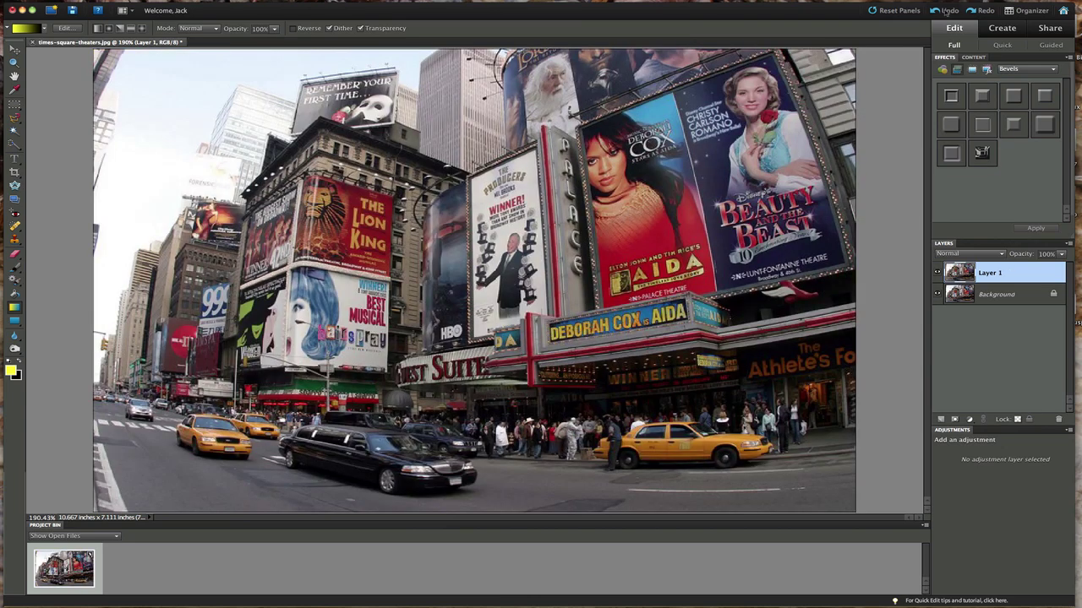
{"action": "left_click", "coordinate": [970, 420]}
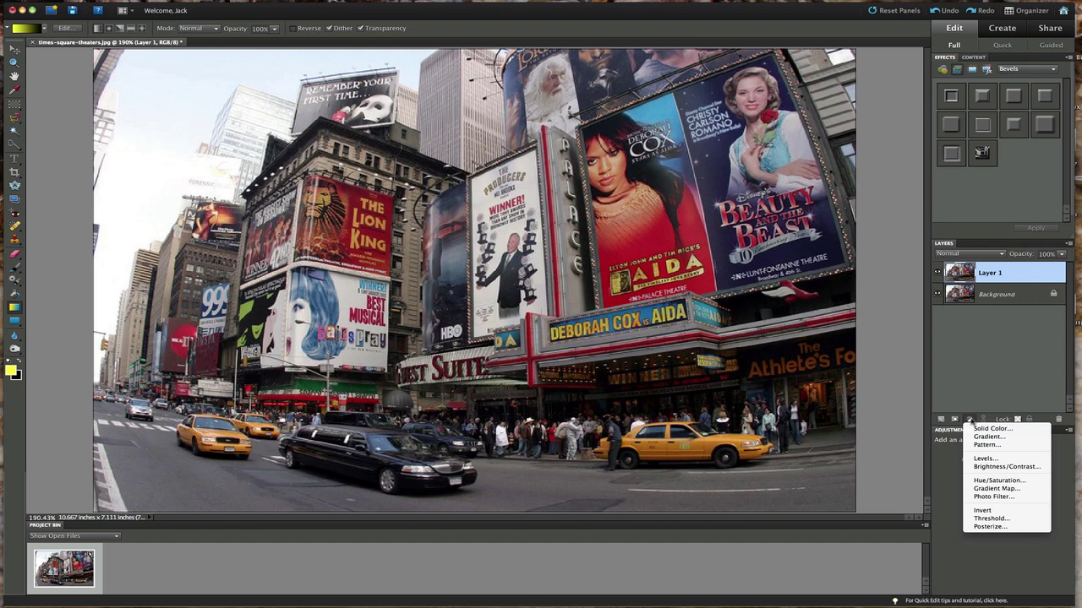
{"action": "left_click", "coordinate": [986, 436]}
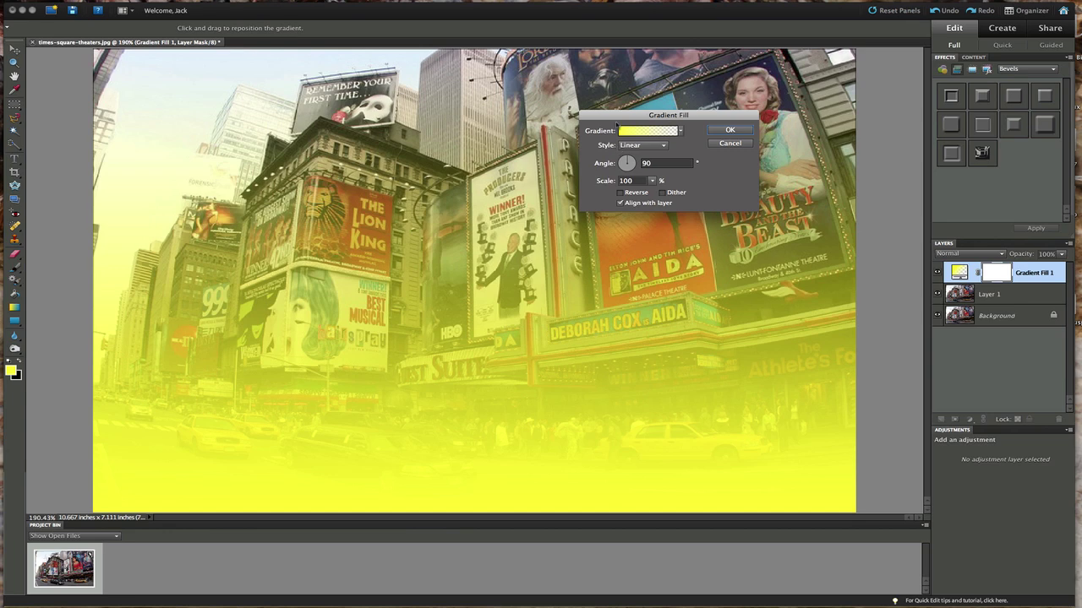
- Switch Gradient Fill 1 to the Violet, Orange preset and confirm the fill
{"action": "left_click_drag", "start_coordinate": [617, 120], "coordinate": [463, 144]}
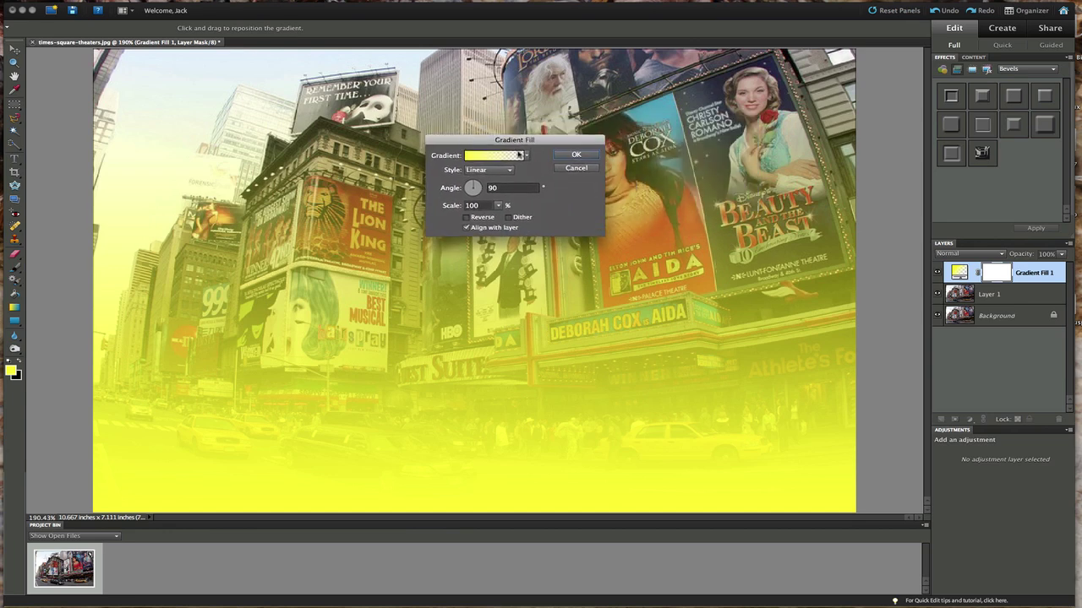
{"action": "left_click", "coordinate": [526, 156]}
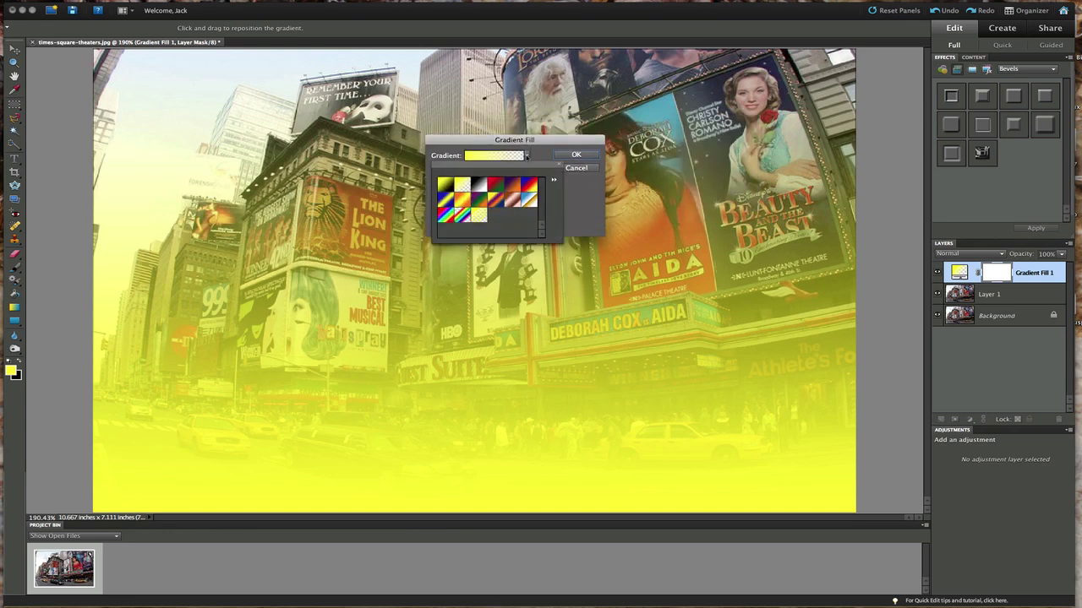
{"action": "left_click", "coordinate": [497, 191]}
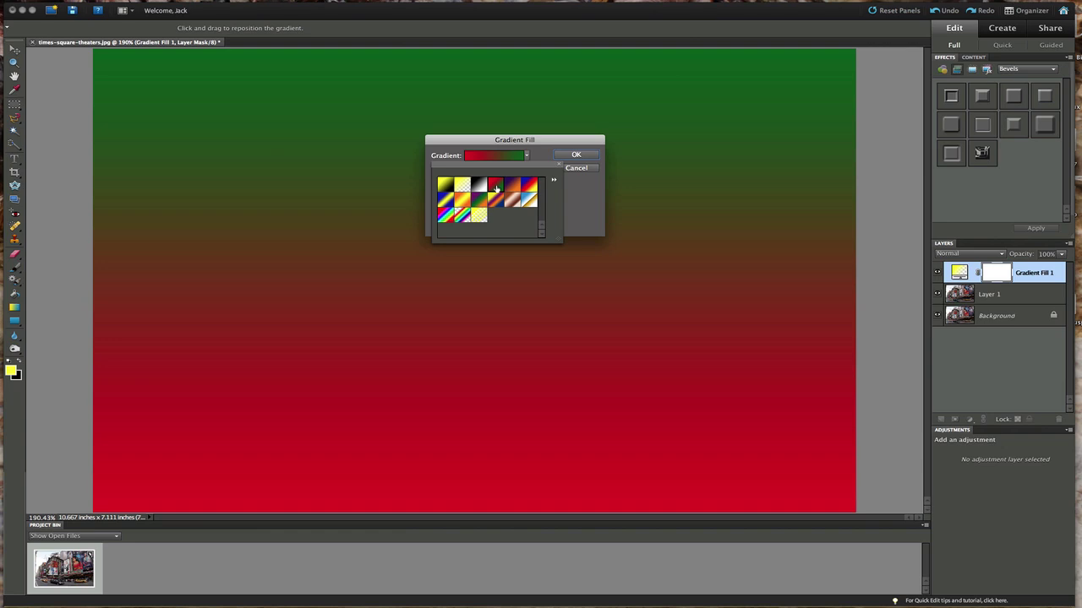
{"action": "left_click", "coordinate": [510, 188]}
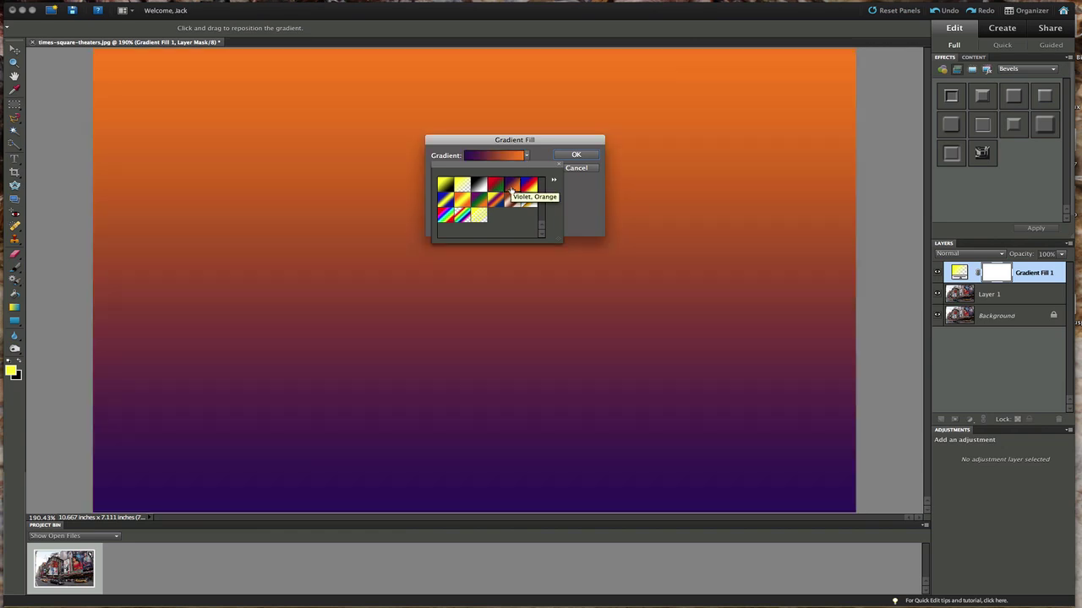
{"action": "left_click", "coordinate": [585, 155]}
{"action": "left_click", "coordinate": [587, 153]}
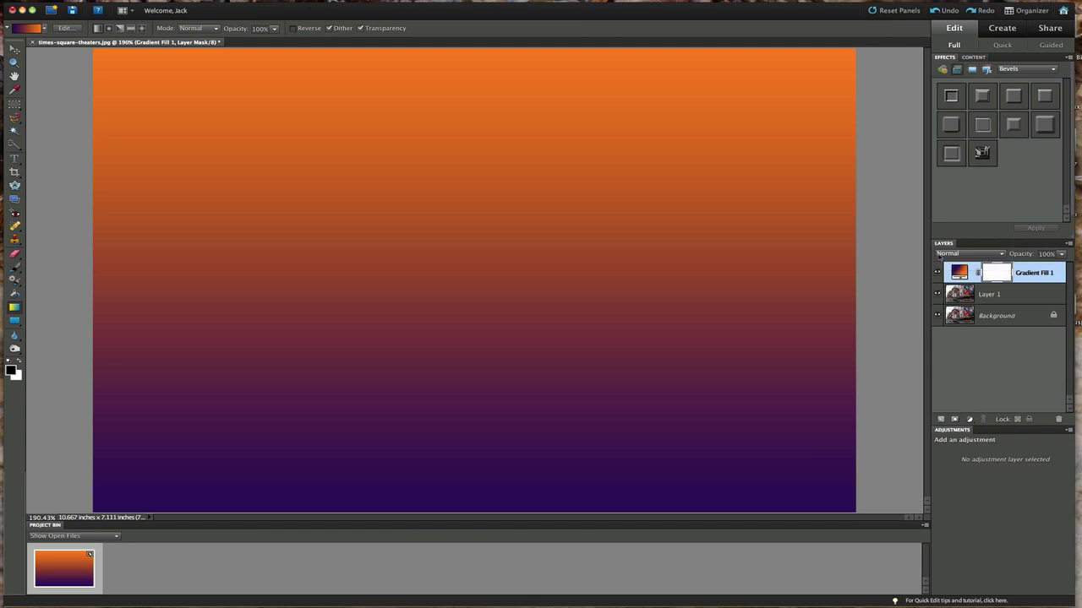
- Try Dissolve, Darken and Multiply blending on Gradient Fill 1, settling on Color Burn
{"action": "left_click", "coordinate": [1003, 255]}
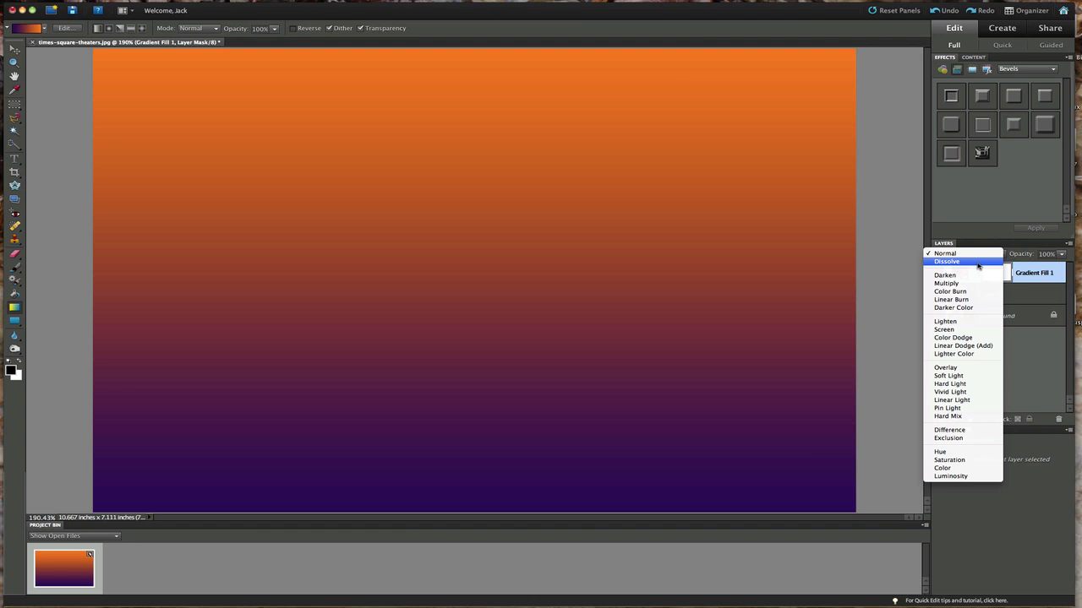
{"action": "left_click", "coordinate": [971, 262]}
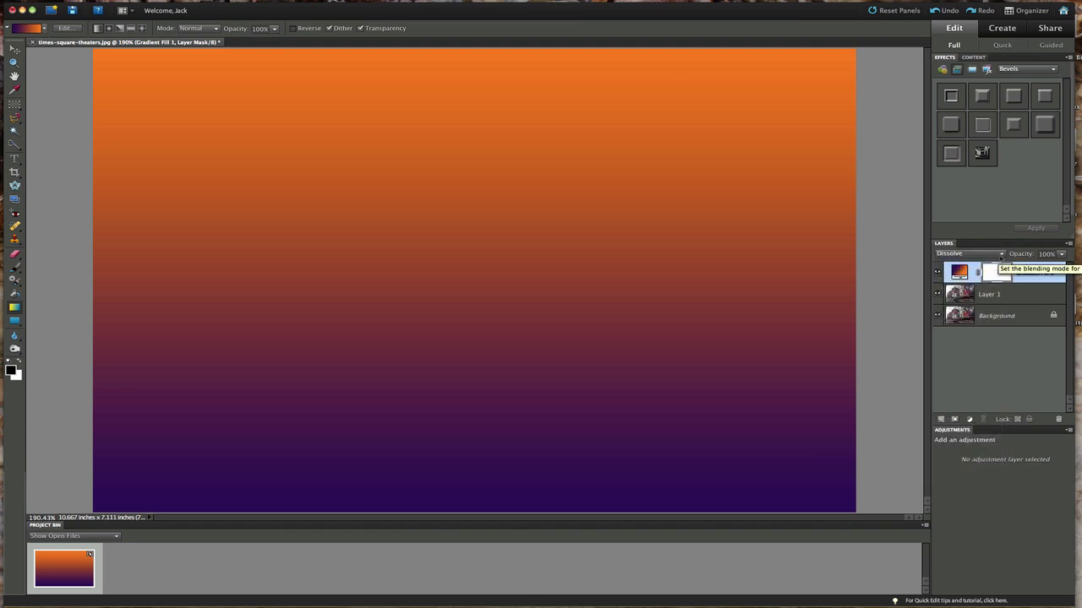
{"action": "left_click", "coordinate": [1002, 255]}
{"action": "left_click", "coordinate": [972, 267]}
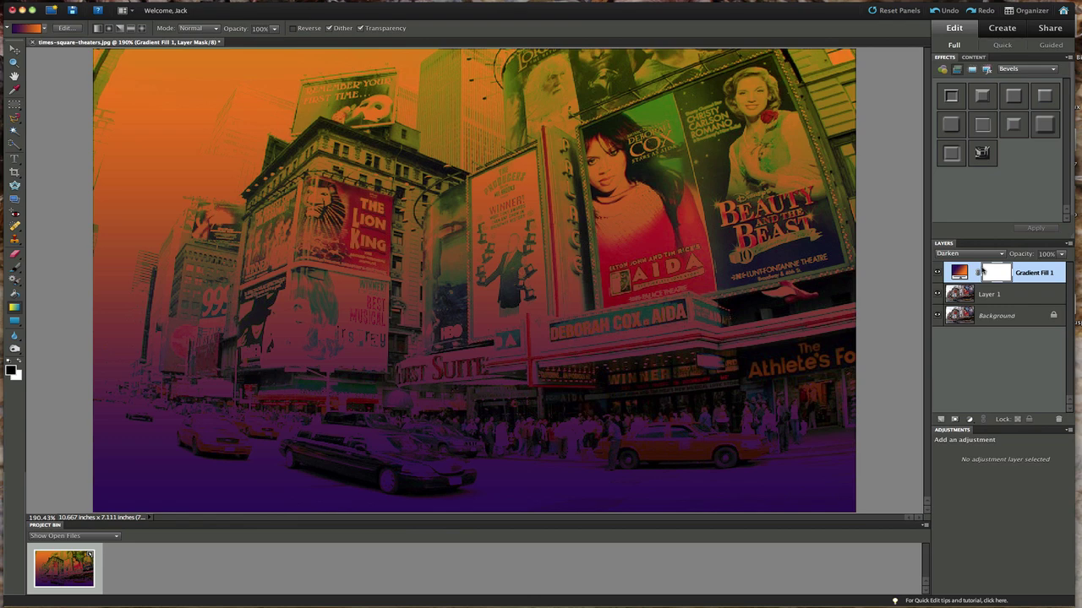
{"action": "left_click", "coordinate": [1001, 255]}
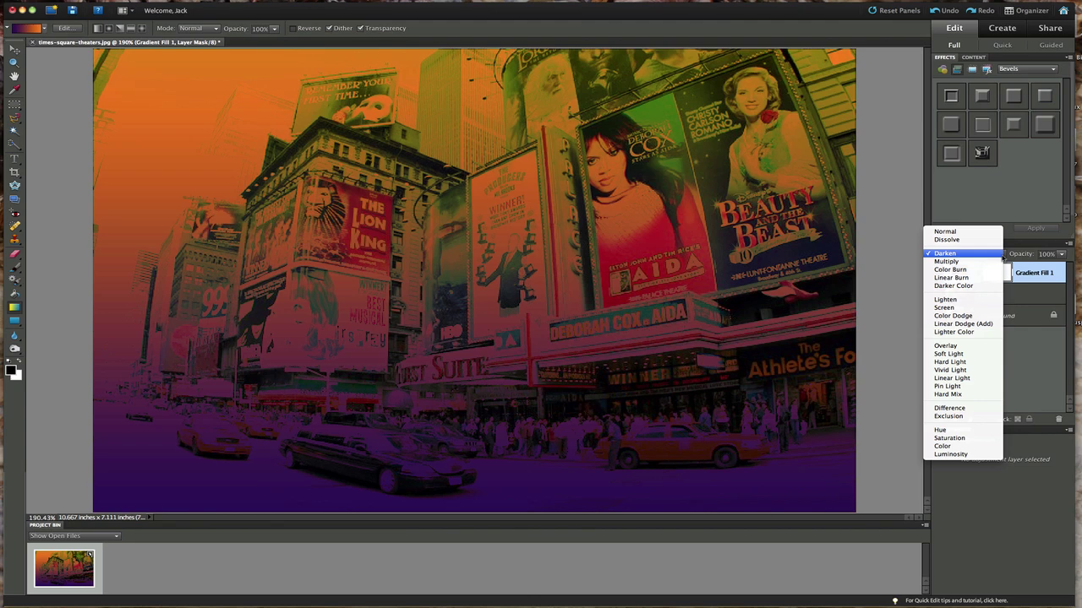
{"action": "left_click", "coordinate": [974, 262]}
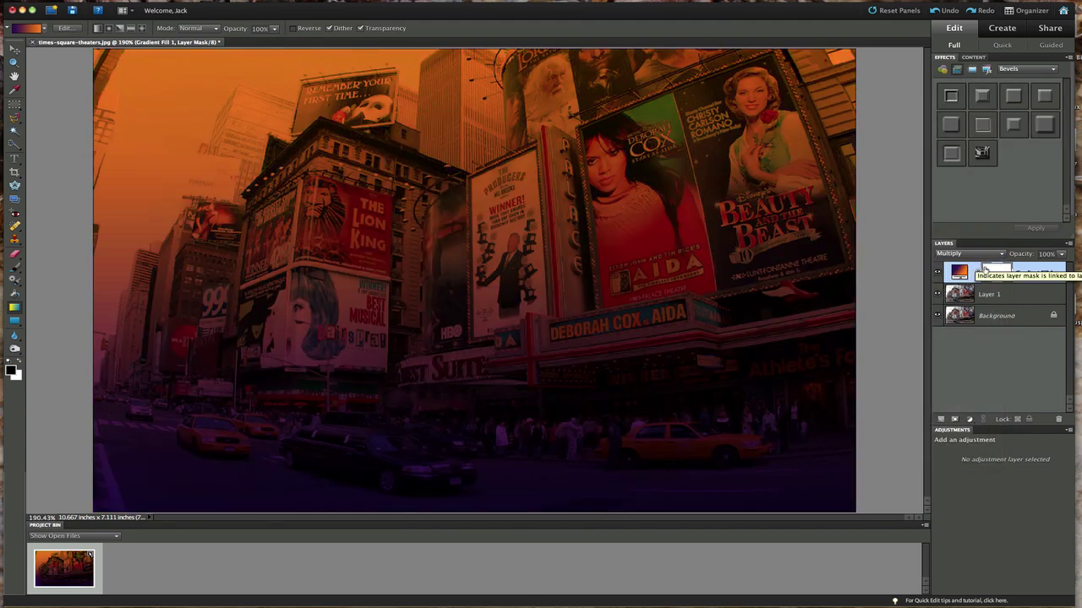
{"action": "left_click", "coordinate": [1001, 255]}
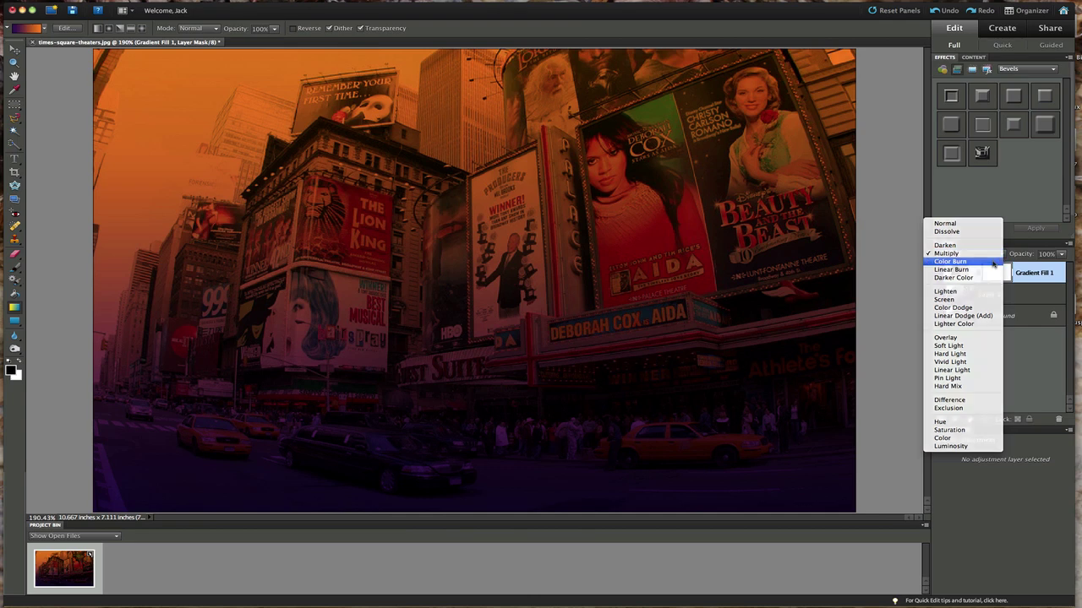
{"action": "left_click", "coordinate": [995, 262]}
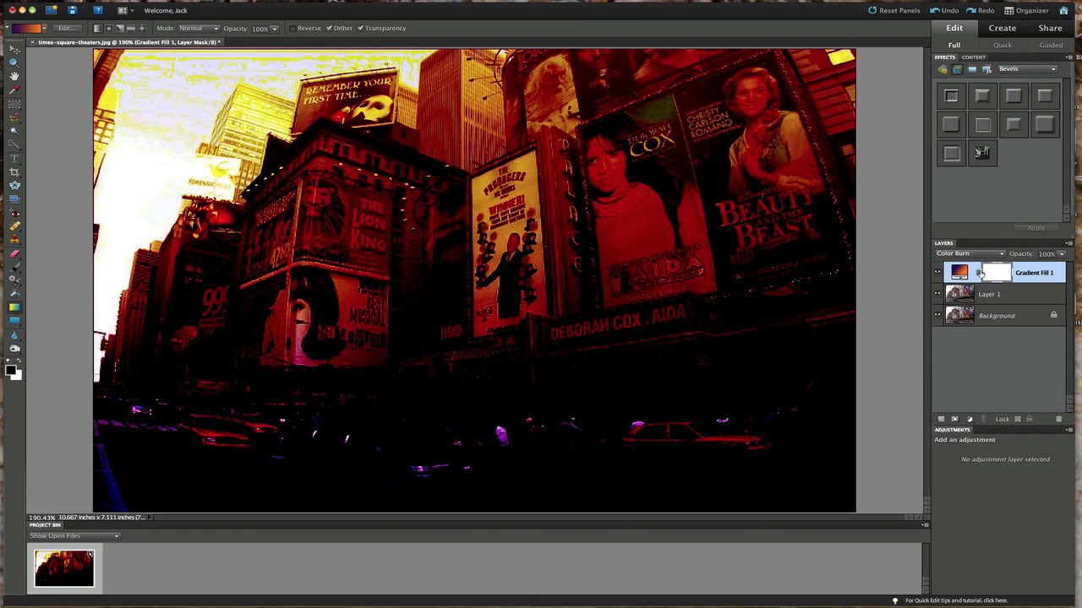
- Try Linear Burn, Darker Color and Lighten blending on Gradient Fill 1
{"action": "left_click", "coordinate": [989, 254]}
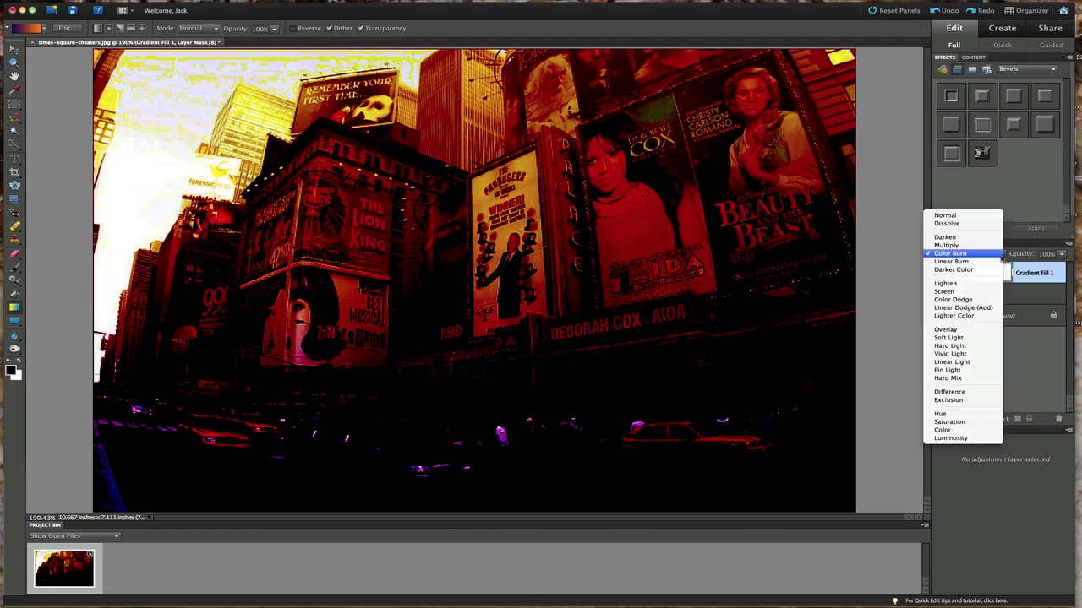
{"action": "left_click", "coordinate": [992, 264]}
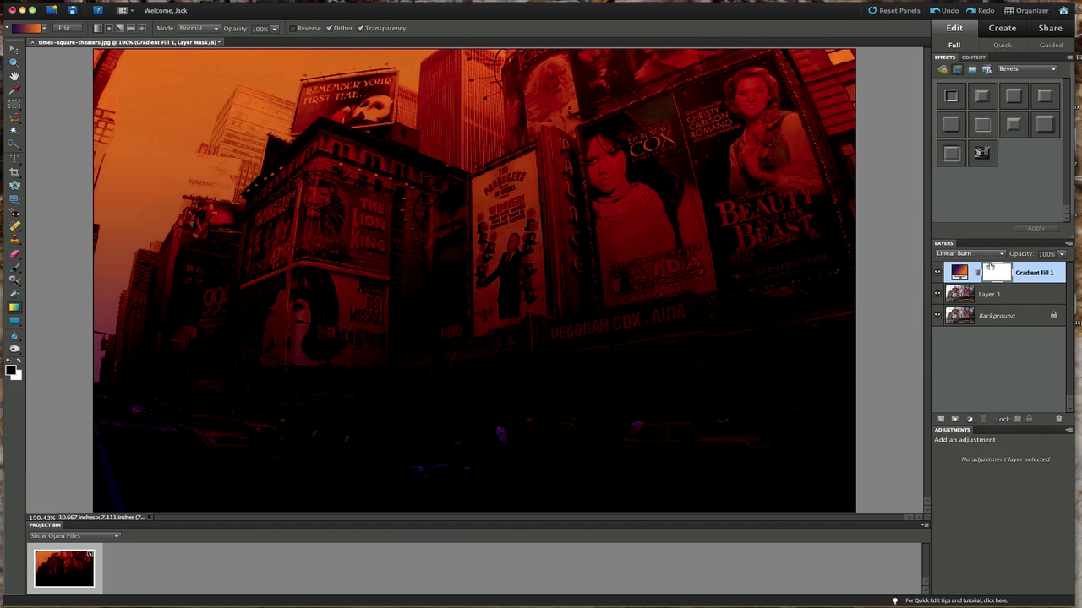
{"action": "left_click", "coordinate": [1003, 255]}
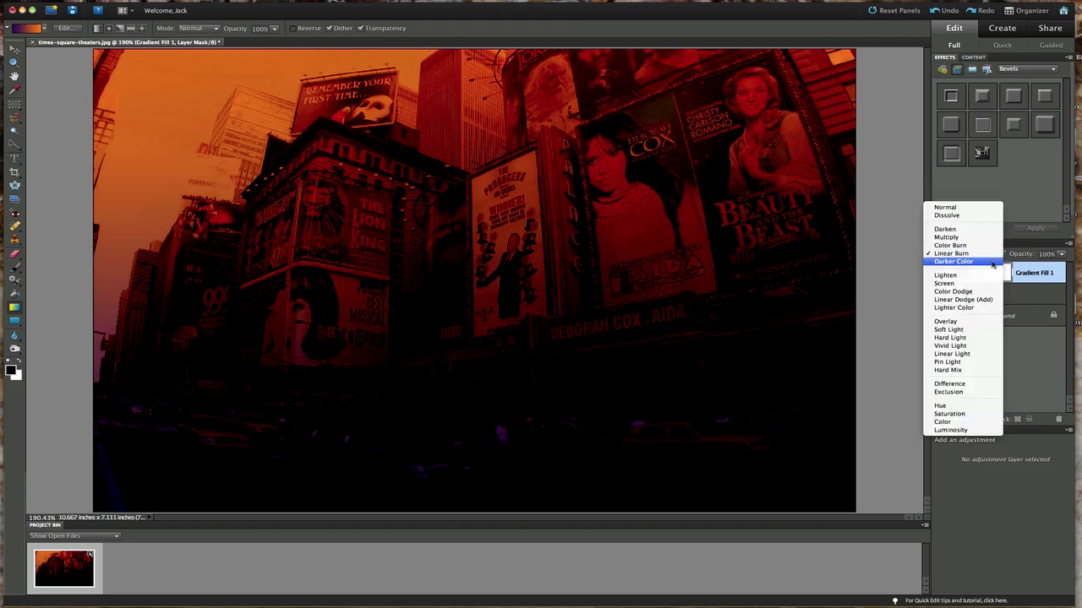
{"action": "left_click", "coordinate": [993, 264]}
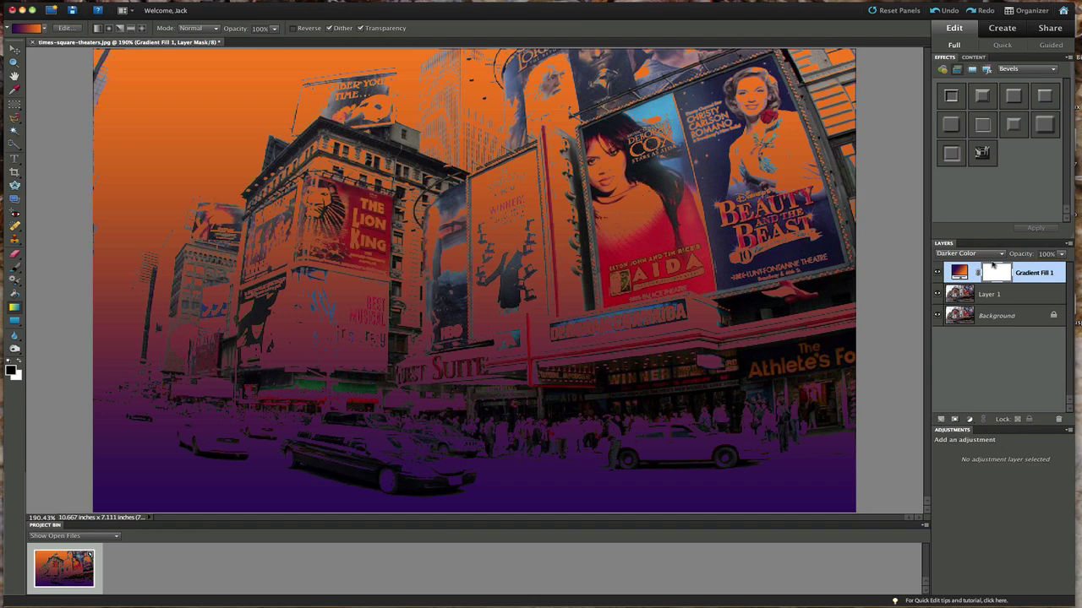
{"action": "left_click", "coordinate": [1002, 254]}
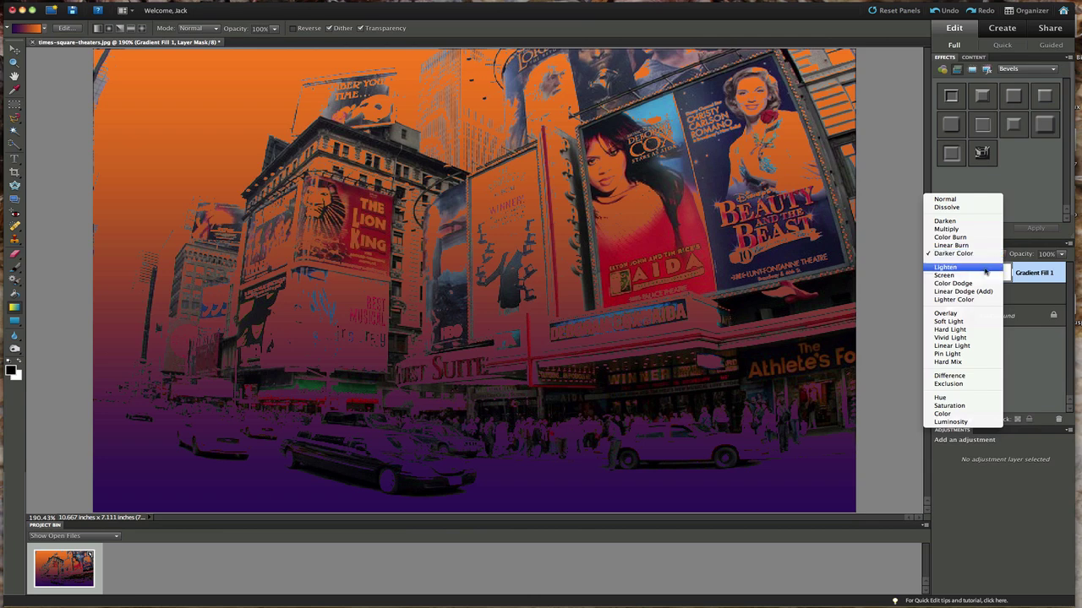
{"action": "left_click", "coordinate": [985, 268]}
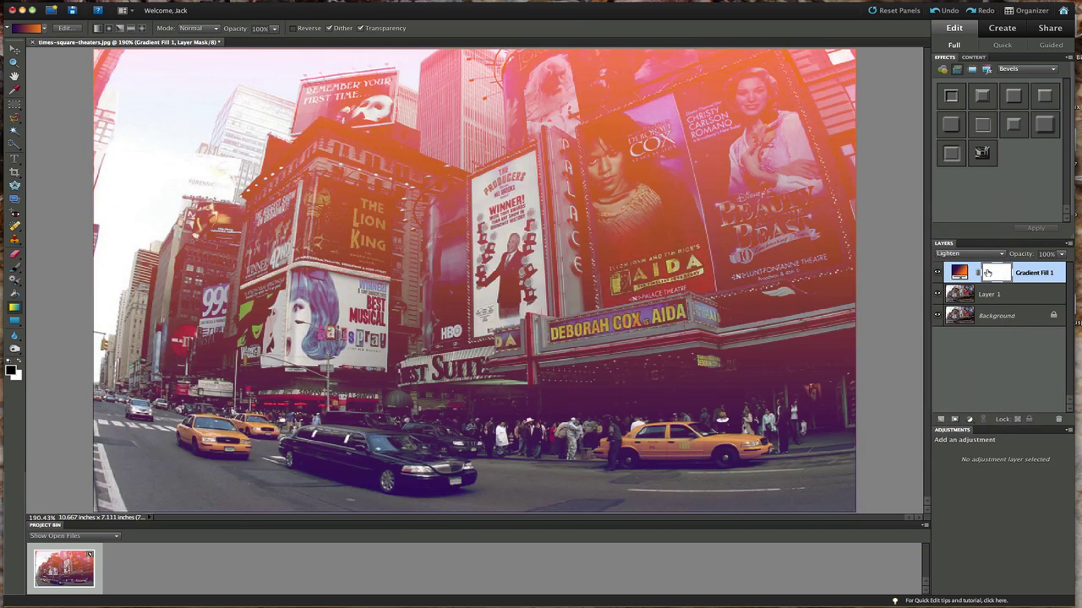
- Cycle through Screen, Color Dodge and Linear Dodge (Add), leaving the fill in Lighter Color
{"action": "left_click", "coordinate": [1002, 255]}
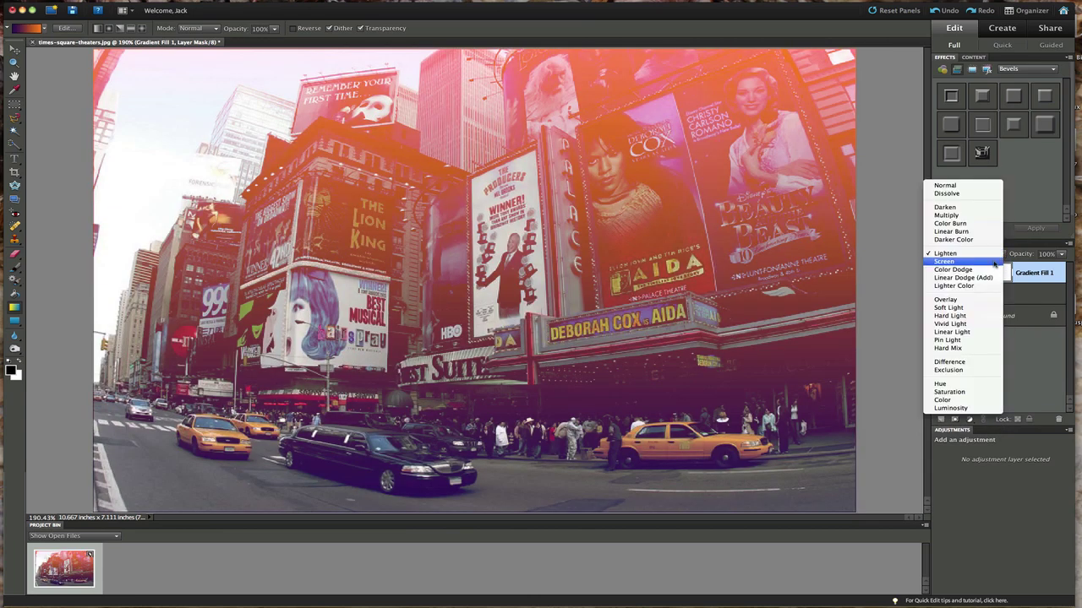
{"action": "left_click", "coordinate": [994, 262]}
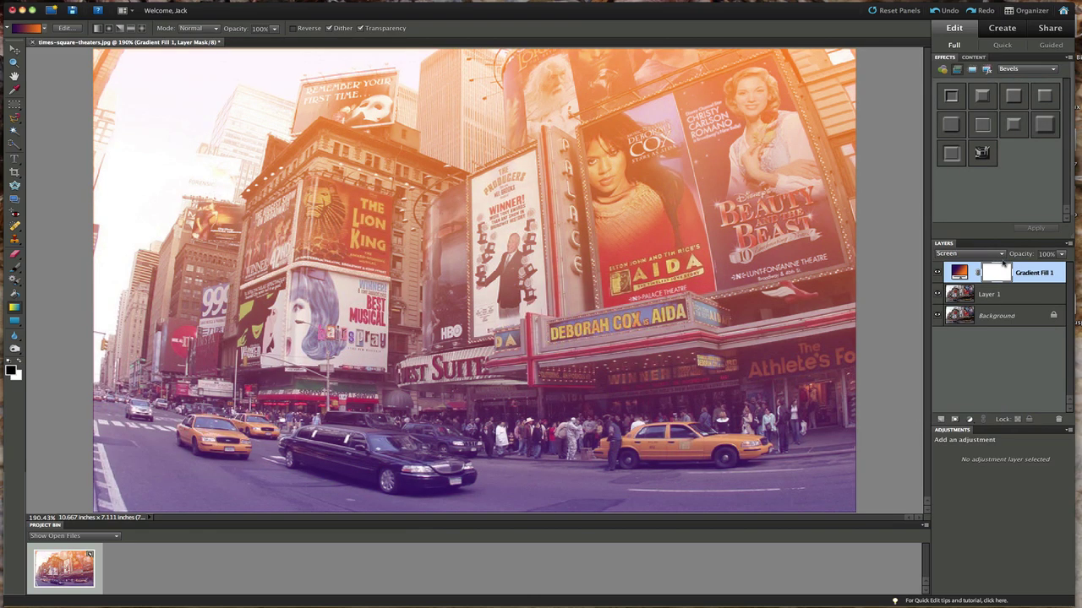
{"action": "left_click", "coordinate": [1002, 256]}
{"action": "left_click", "coordinate": [996, 262]}
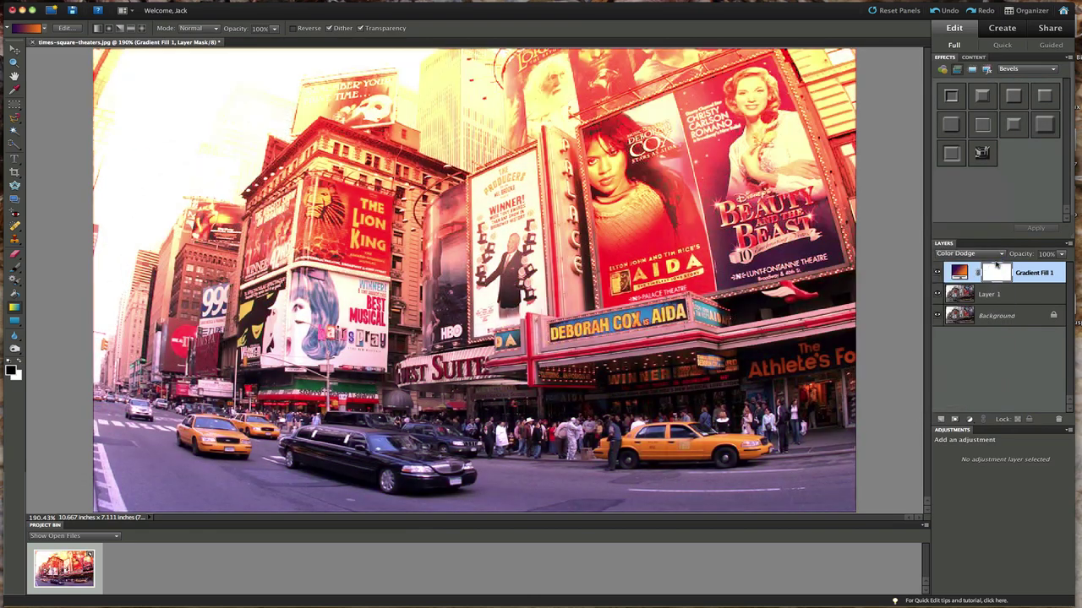
{"action": "left_click", "coordinate": [999, 264]}
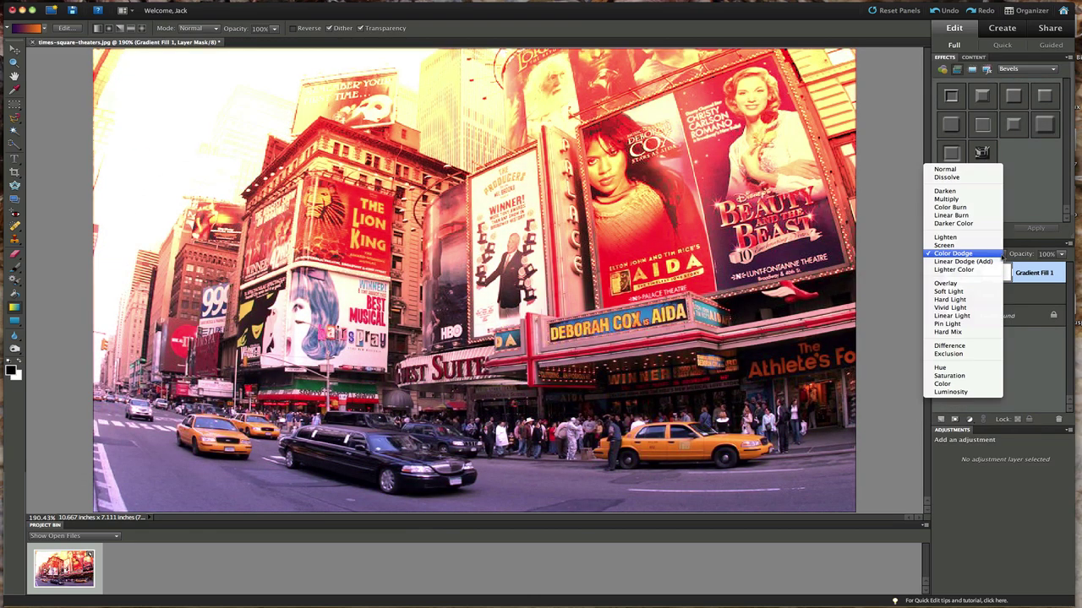
{"action": "left_click", "coordinate": [999, 263]}
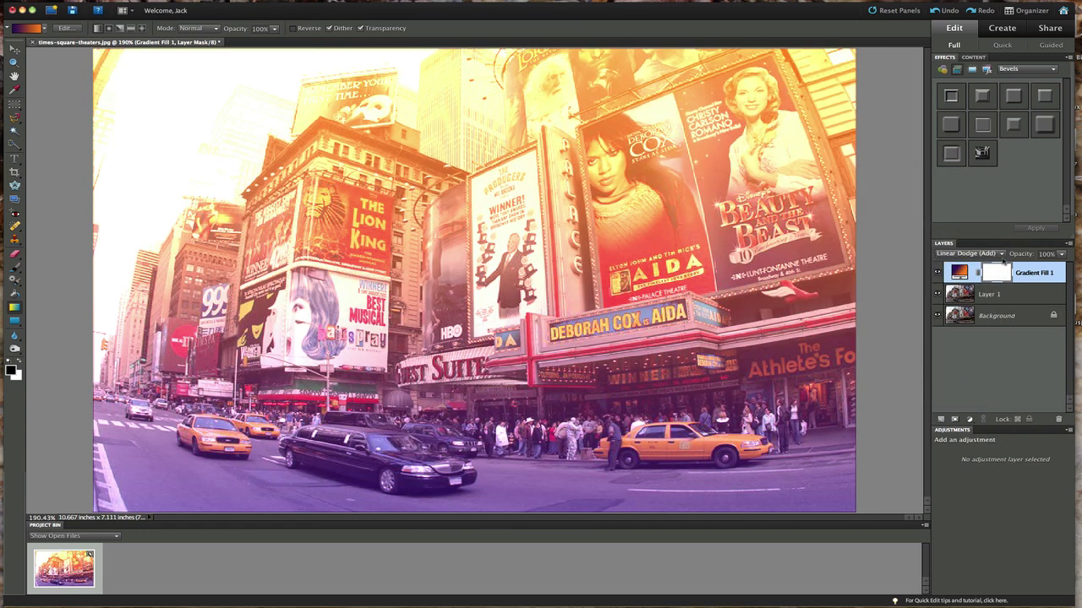
{"action": "left_click", "coordinate": [1003, 262]}
{"action": "left_click", "coordinate": [997, 262]}
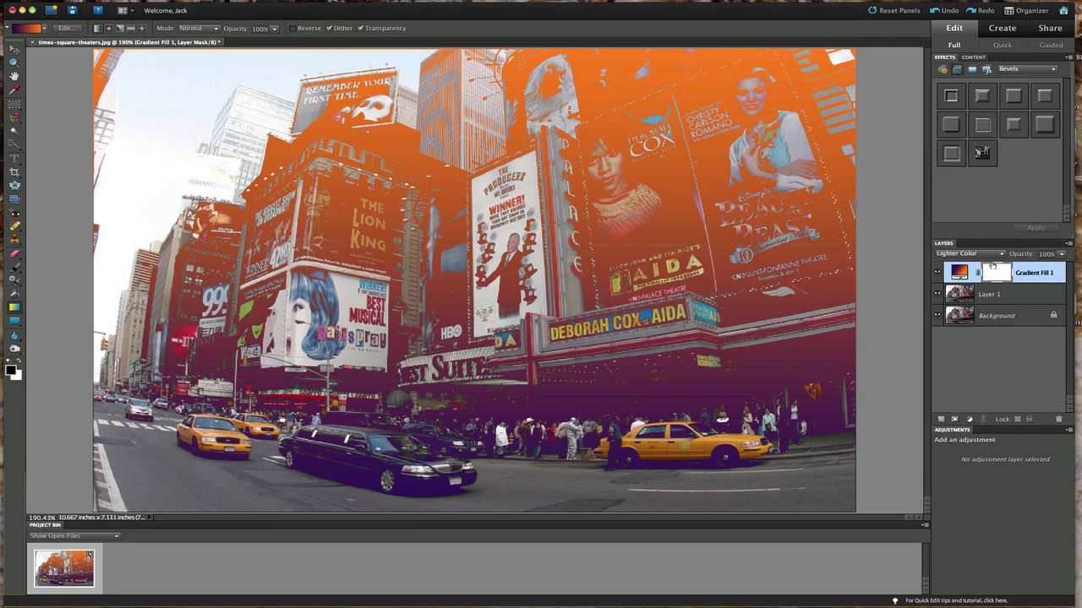
{"action": "left_click", "coordinate": [1002, 257]}
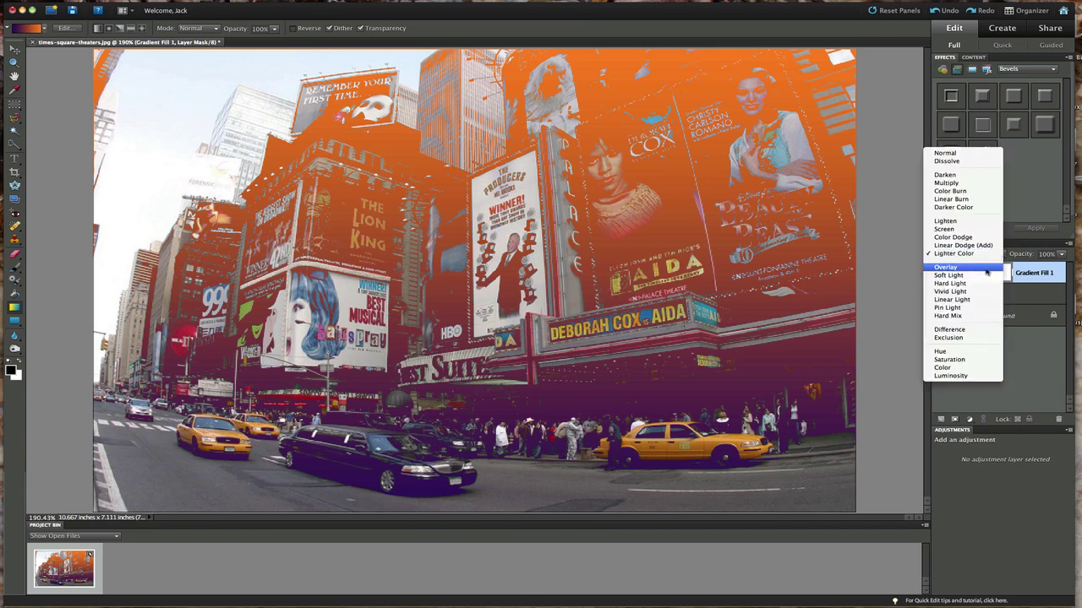
- Blend Gradient Fill 1 with Overlay, then Soft Light, finishing on Hard Light
{"action": "left_click", "coordinate": [947, 267]}
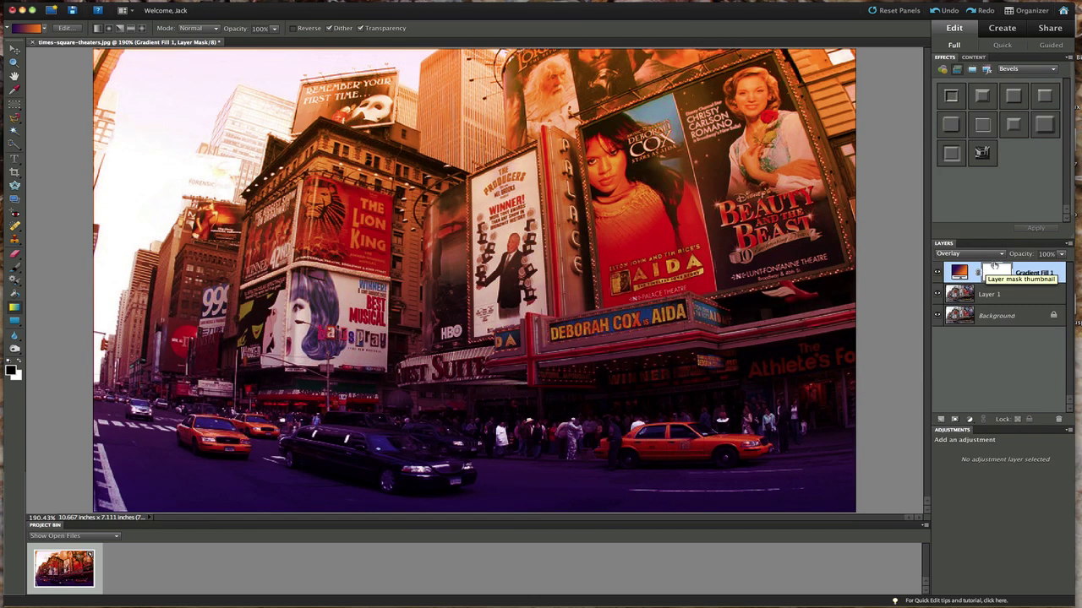
{"action": "left_click", "coordinate": [1001, 255]}
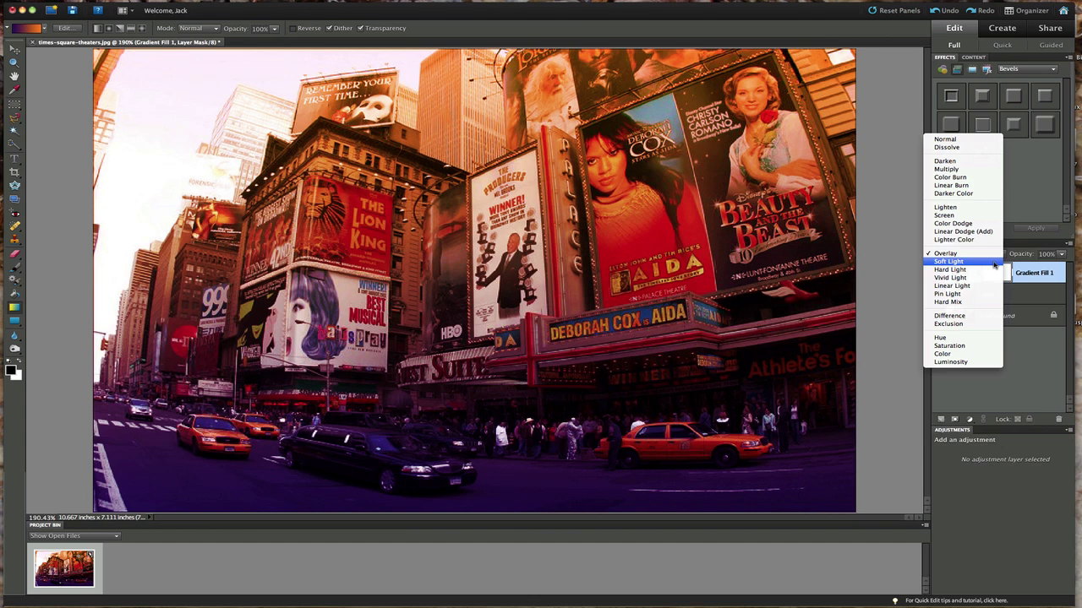
{"action": "left_click", "coordinate": [994, 265]}
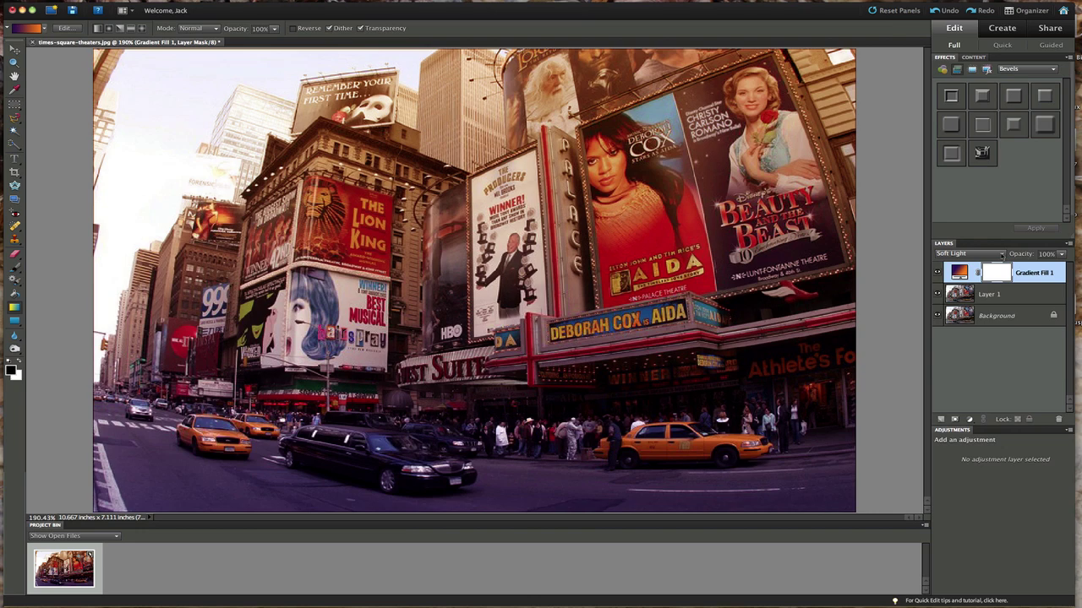
{"action": "left_click", "coordinate": [1002, 254]}
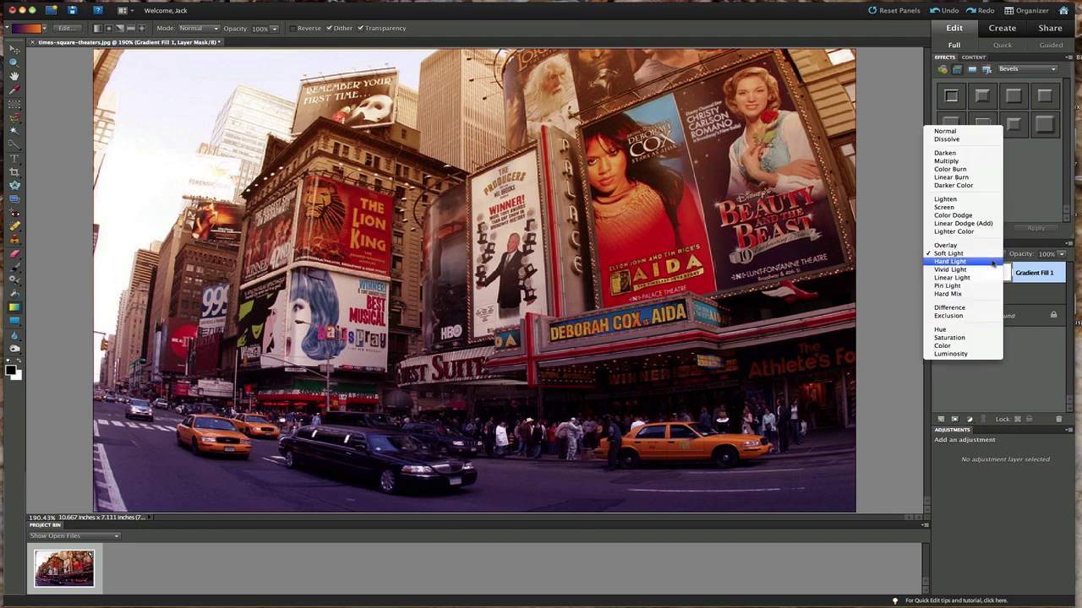
{"action": "left_click", "coordinate": [949, 261]}
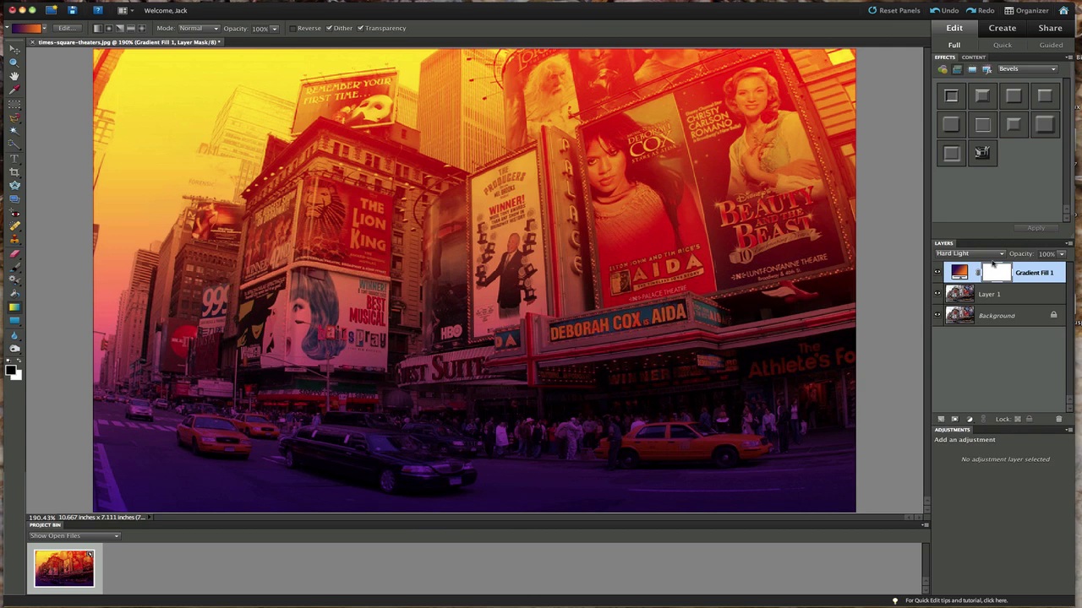
- Try Vivid Light, Linear Light and Pin Light on Gradient Fill 1, ending in Hard Mix
{"action": "left_click", "coordinate": [997, 256]}
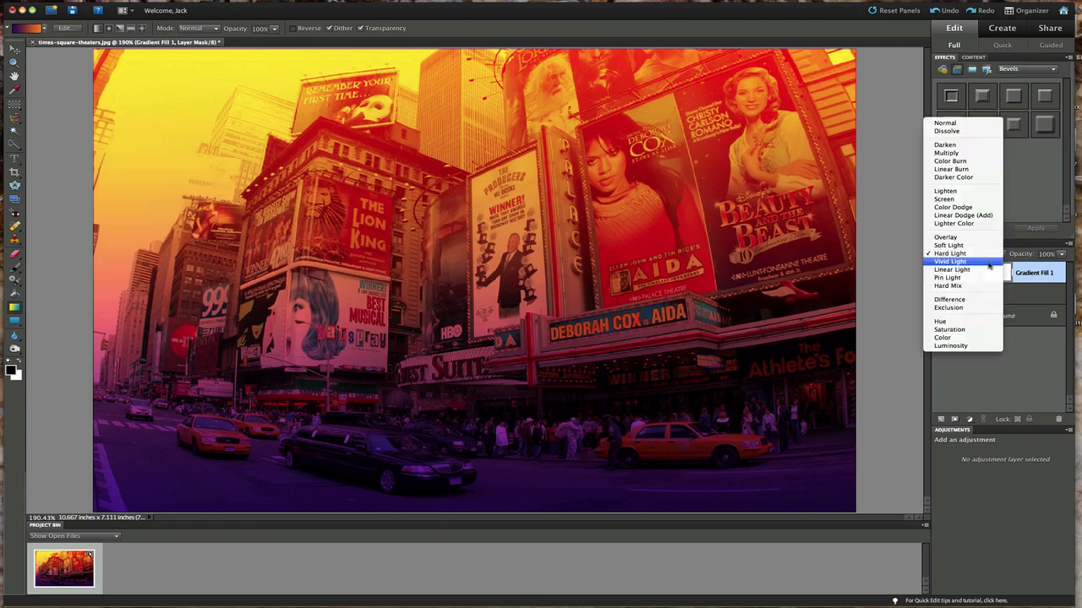
{"action": "left_click", "coordinate": [989, 266]}
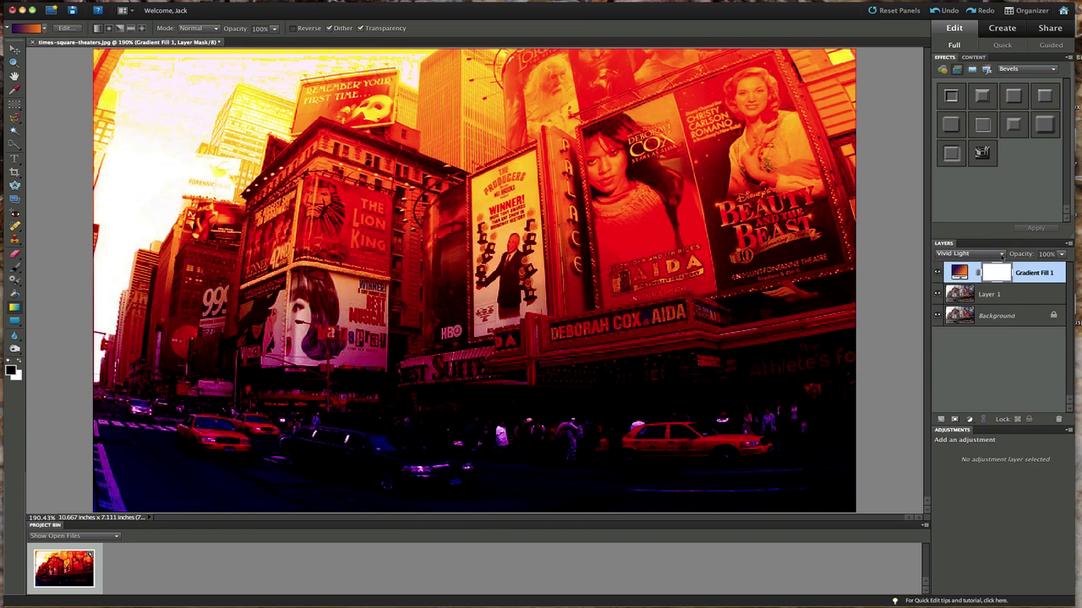
{"action": "left_click", "coordinate": [1001, 256]}
{"action": "left_click", "coordinate": [996, 263]}
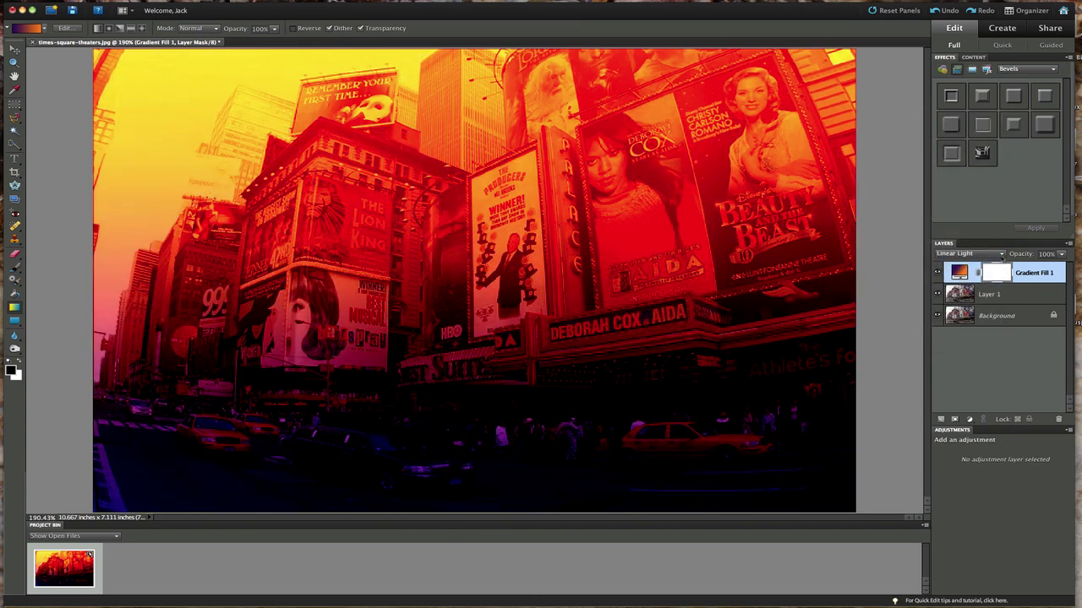
{"action": "left_click", "coordinate": [1002, 256]}
{"action": "left_click", "coordinate": [997, 261]}
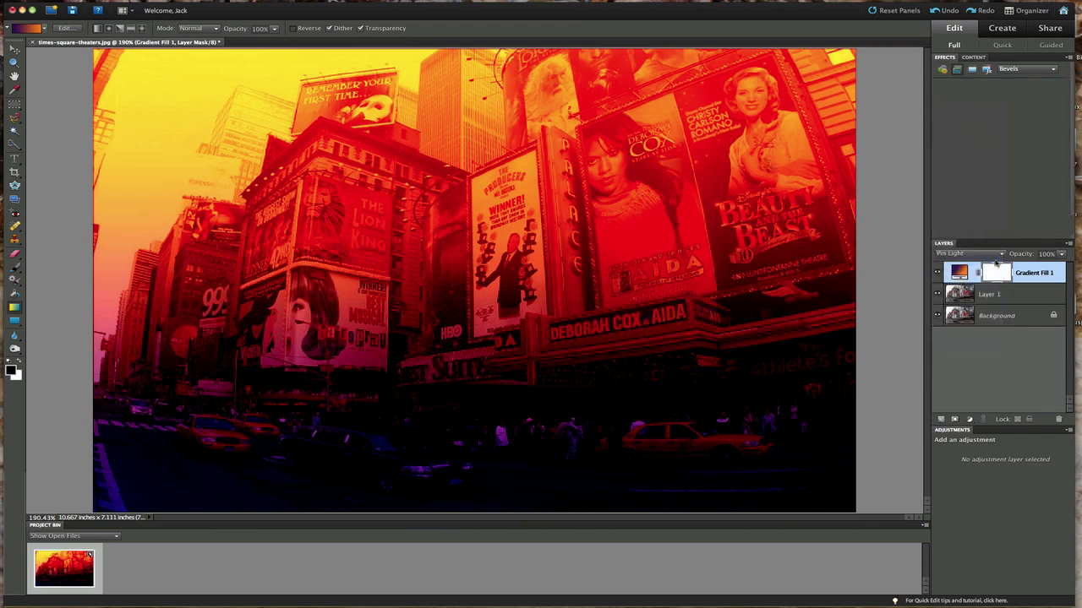
{"action": "left_click", "coordinate": [1002, 255]}
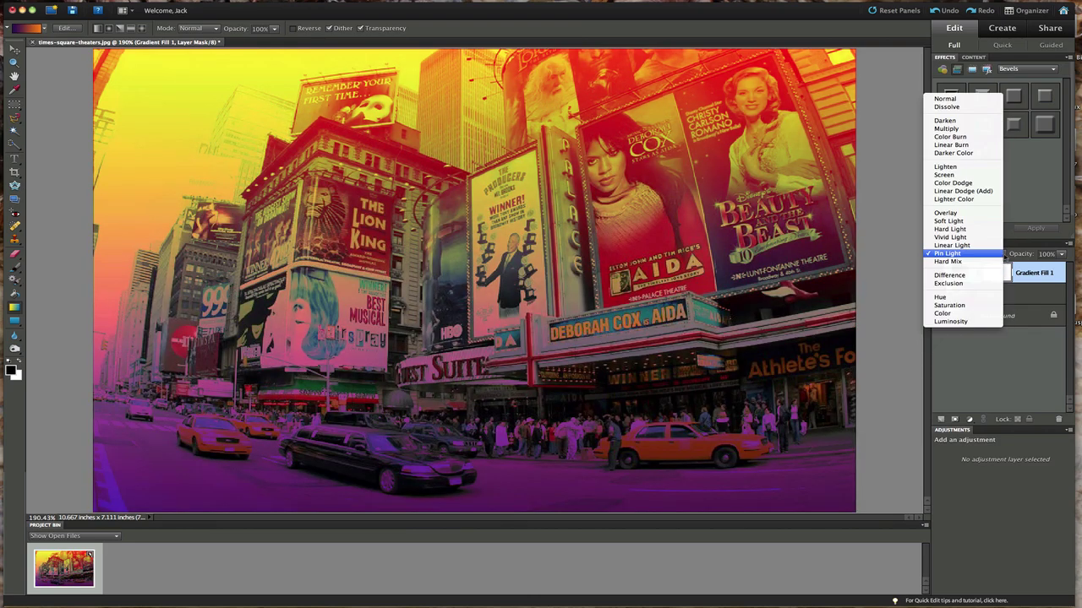
{"action": "left_click", "coordinate": [999, 263]}
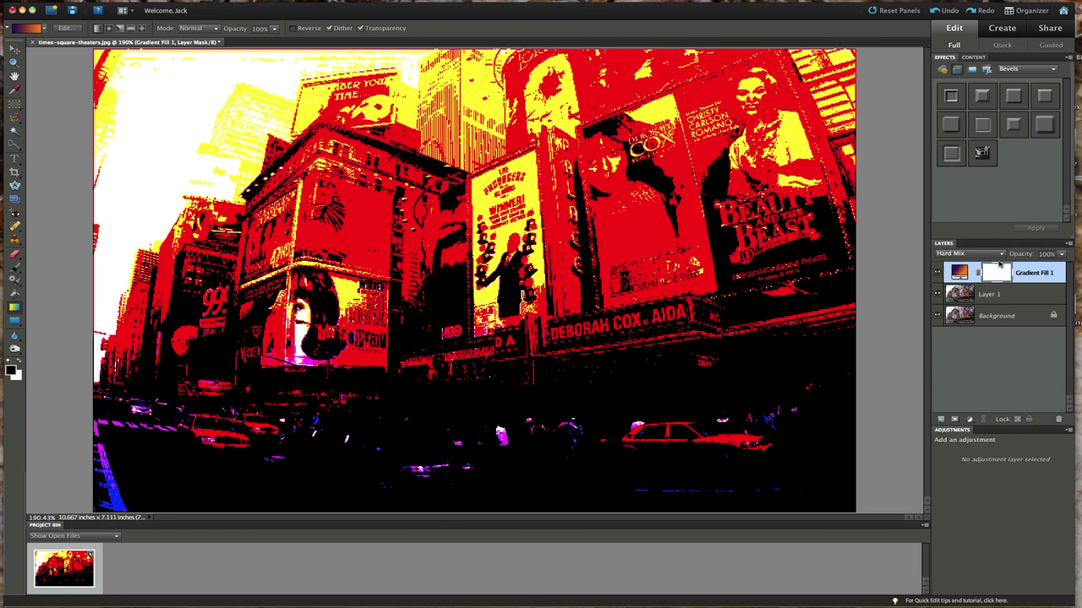
- Cycle Gradient Fill 1 through Difference, Exclusion, Hue and Saturation, ending in Color blending
{"action": "left_click", "coordinate": [1002, 256]}
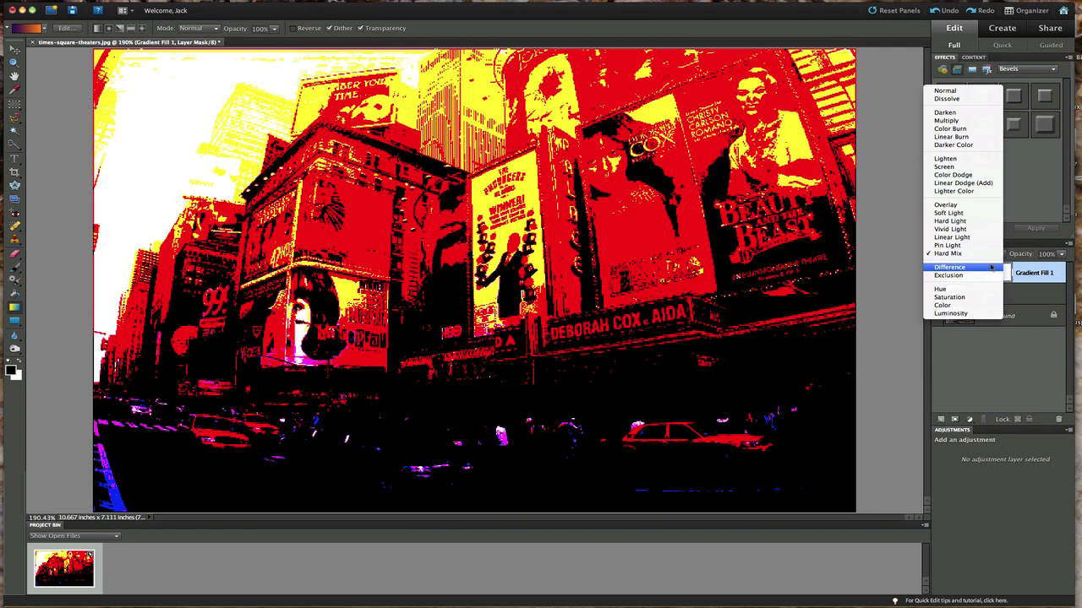
{"action": "left_click", "coordinate": [991, 267]}
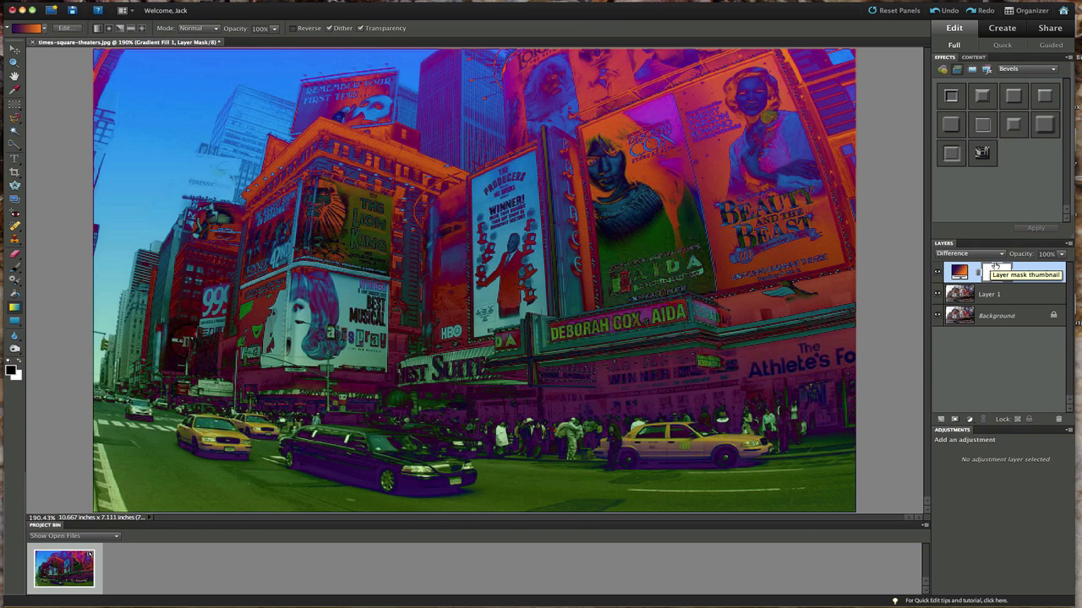
{"action": "left_click", "coordinate": [1003, 254]}
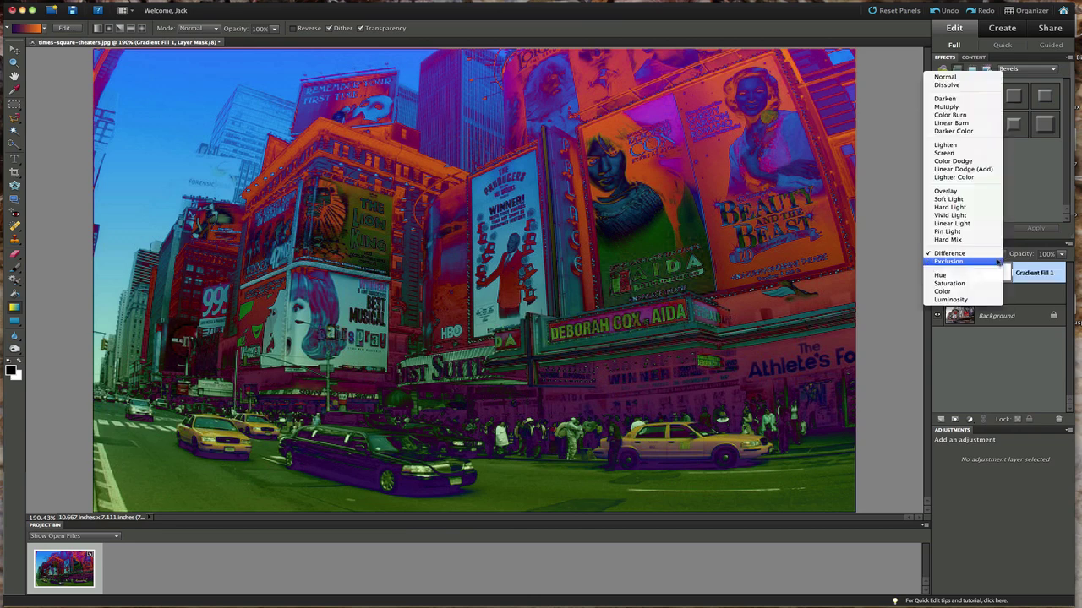
{"action": "left_click", "coordinate": [998, 262]}
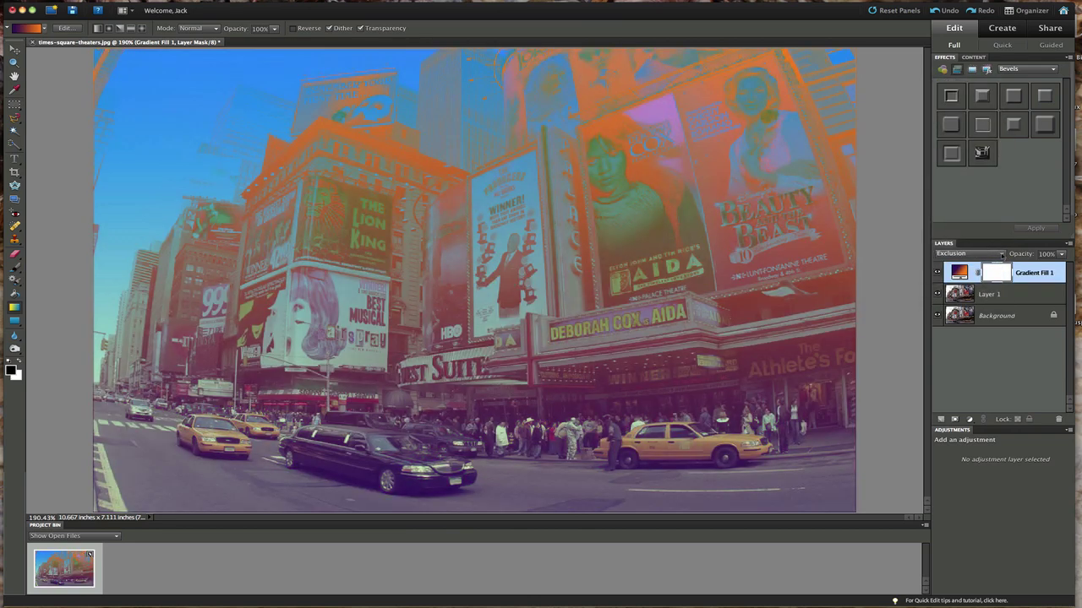
{"action": "left_click", "coordinate": [999, 257]}
{"action": "left_click", "coordinate": [986, 268]}
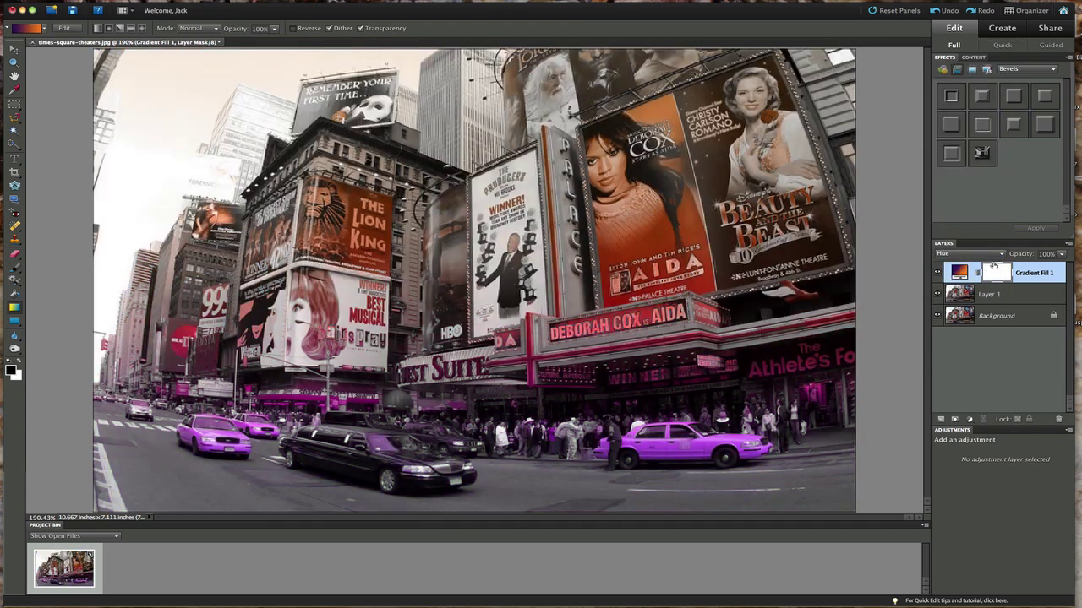
{"action": "left_click", "coordinate": [1000, 255]}
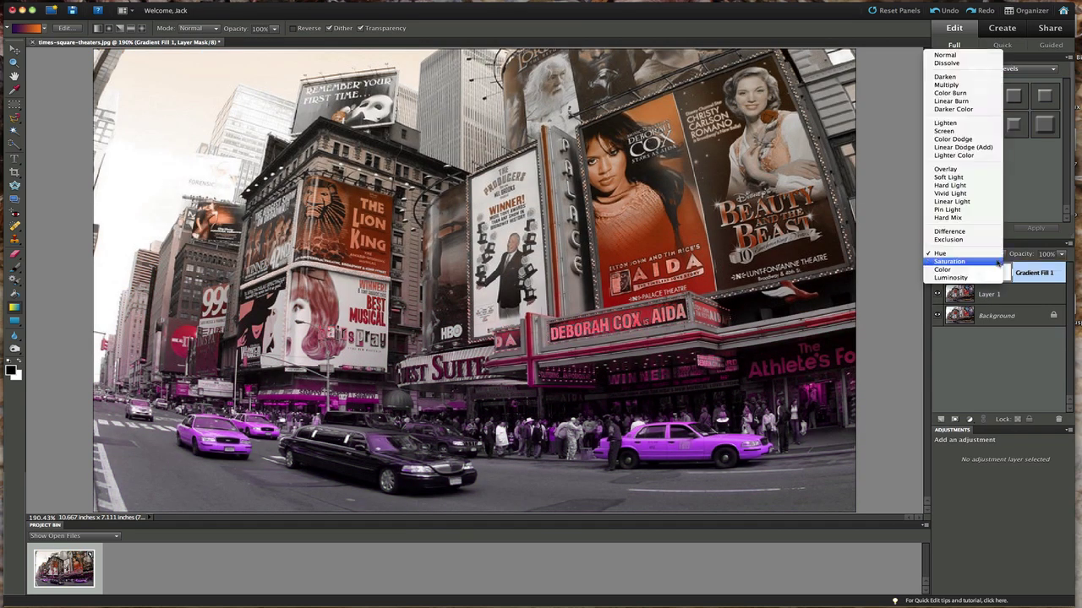
{"action": "left_click", "coordinate": [998, 261]}
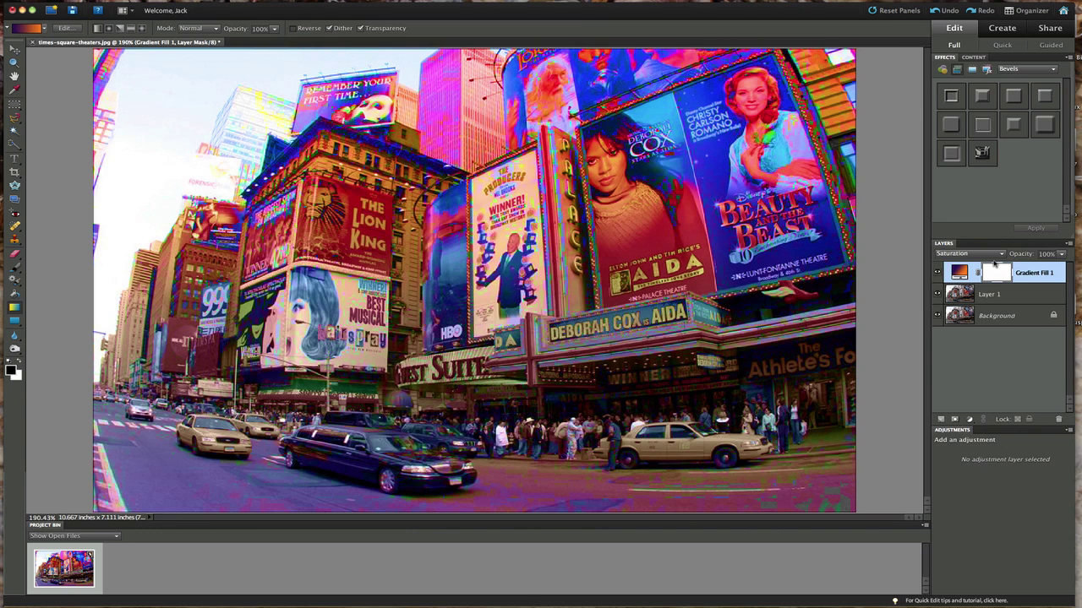
{"action": "left_click", "coordinate": [998, 257]}
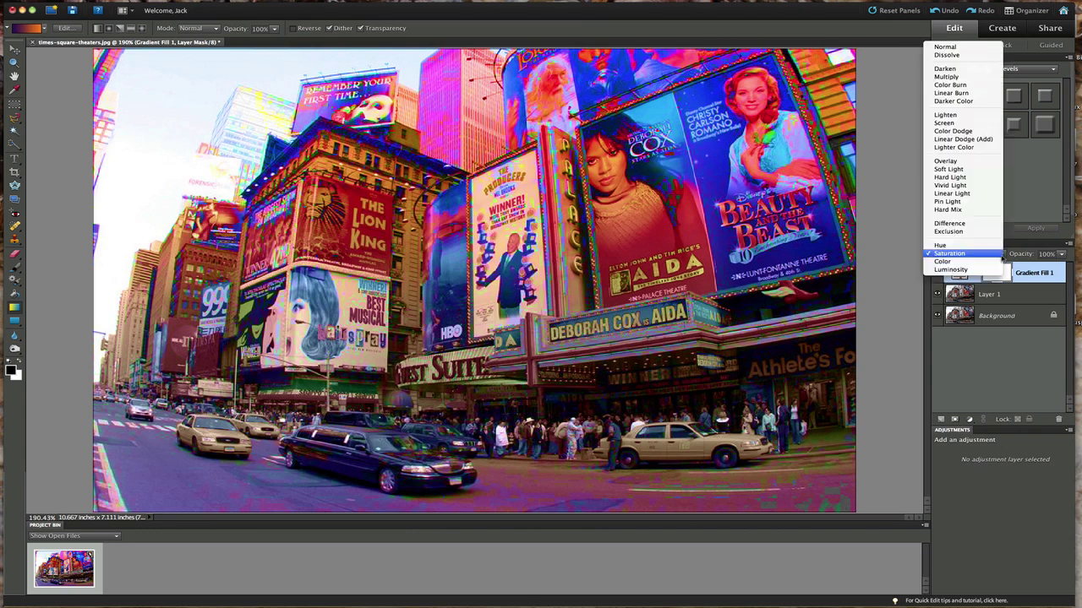
{"action": "left_click", "coordinate": [997, 264]}
{"action": "left_click", "coordinate": [998, 257]}
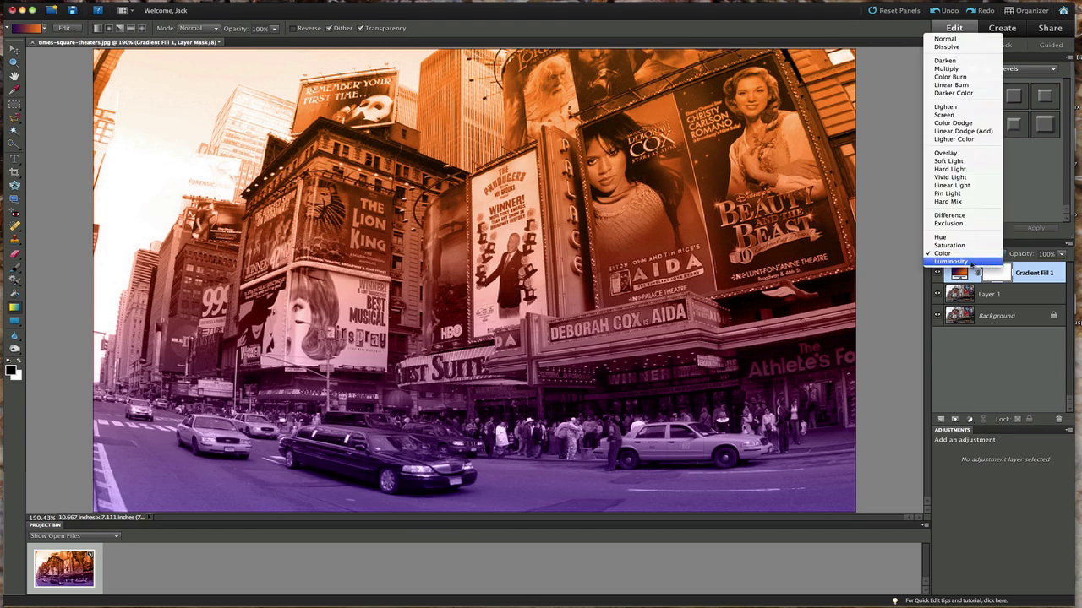
- Switch Gradient Fill 1's blend mode to Luminosity
{"action": "left_click", "coordinate": [972, 262]}
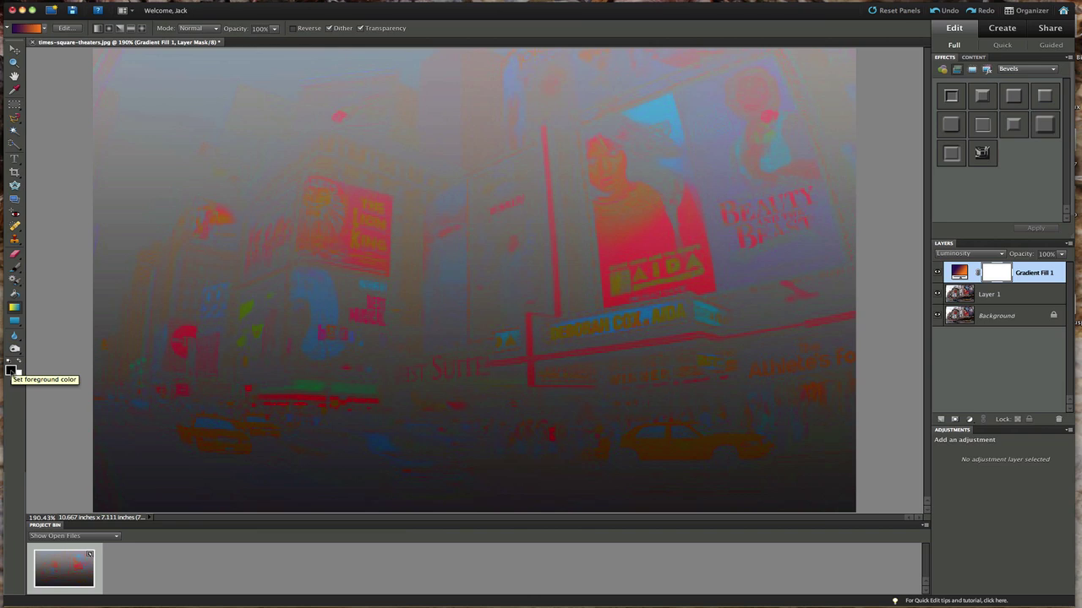
{"action": "left_click", "coordinate": [18, 364]}
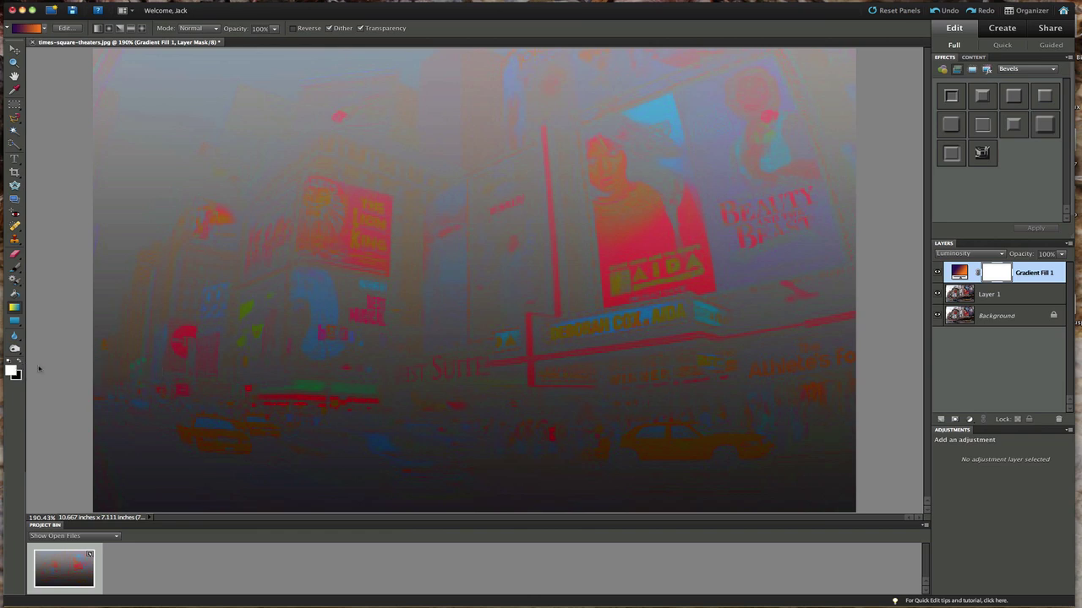
{"action": "key", "text": "x"}
{"action": "key", "text": "x"}
{"action": "key", "text": "x"}
{"action": "key", "text": "x"}
{"action": "key", "text": "x"}
{"action": "key", "text": "x"}
{"action": "key", "text": "x"}
{"action": "key", "text": "x"}
{"action": "key", "text": "x"}
{"action": "key", "text": "x"}
{"action": "key", "text": "x"}
{"action": "key", "text": "b"}
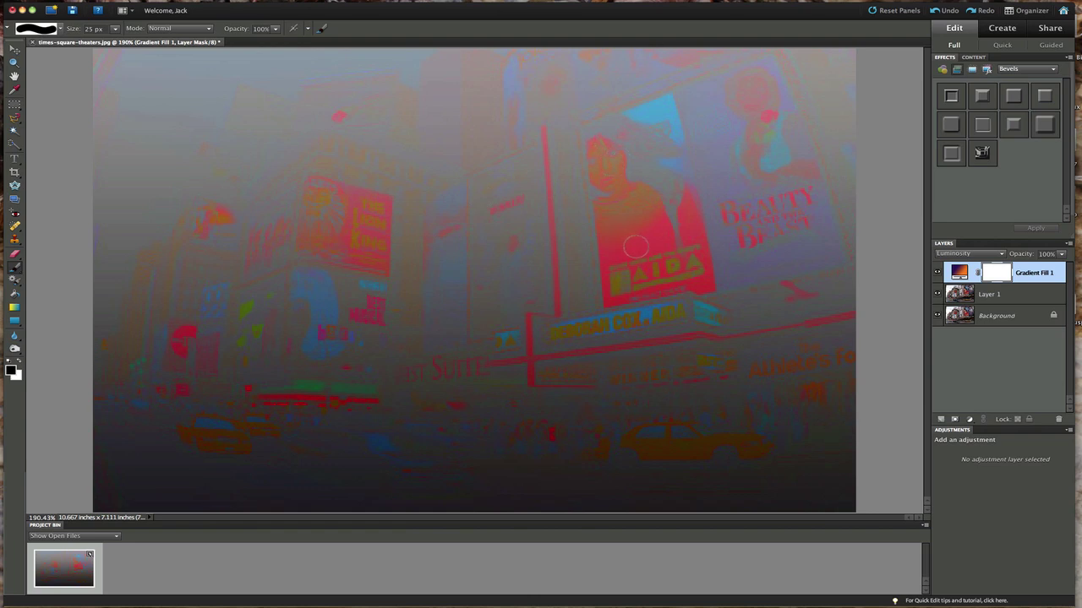
{"action": "left_click", "coordinate": [938, 275]}
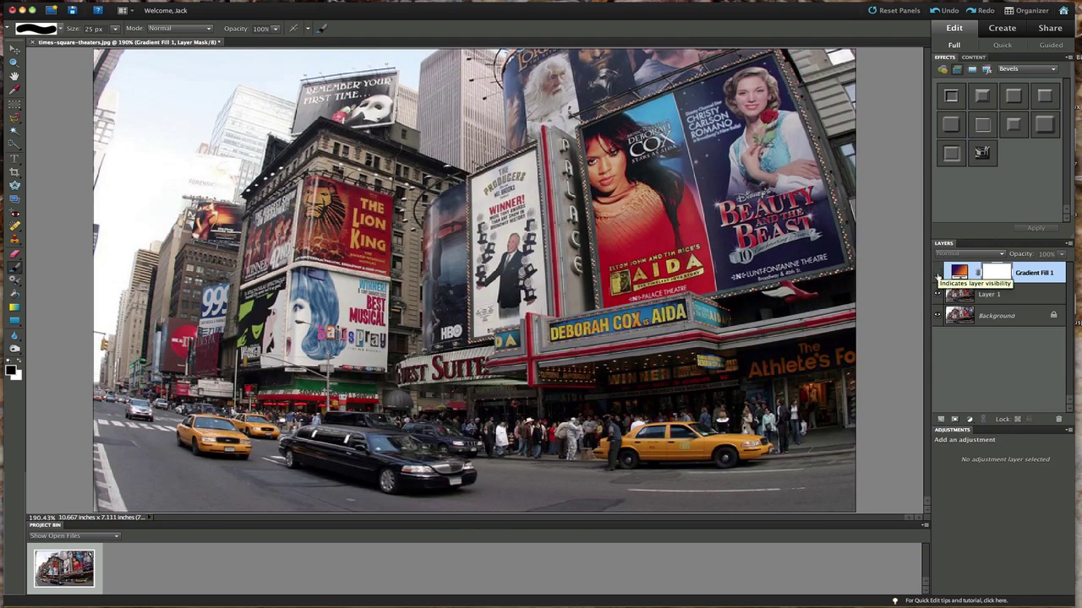
{"action": "left_click", "coordinate": [937, 274]}
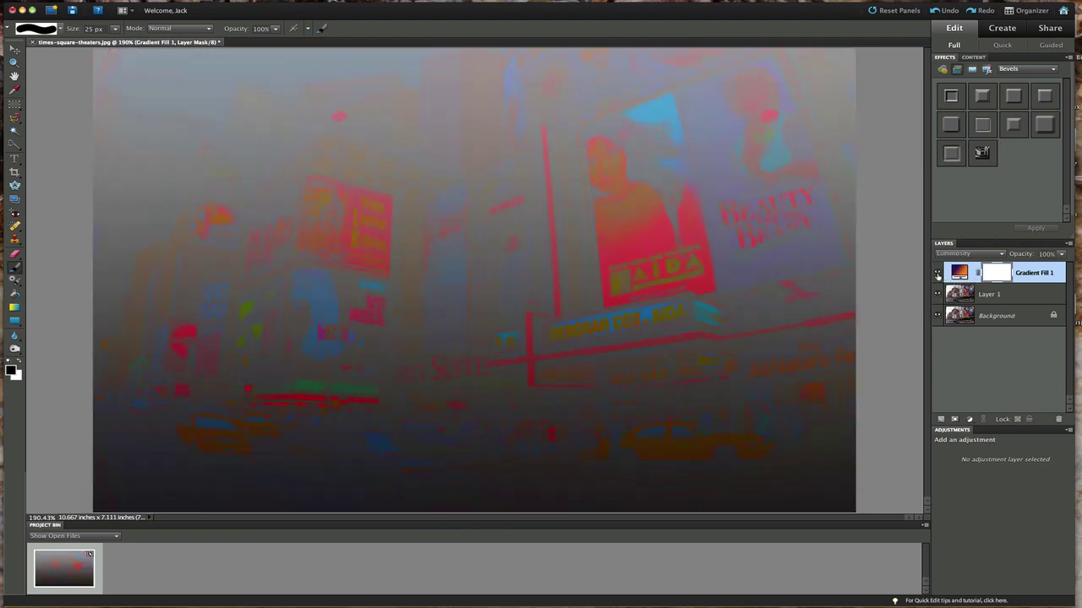
{"action": "left_click", "coordinate": [938, 275]}
{"action": "left_click", "coordinate": [937, 275]}
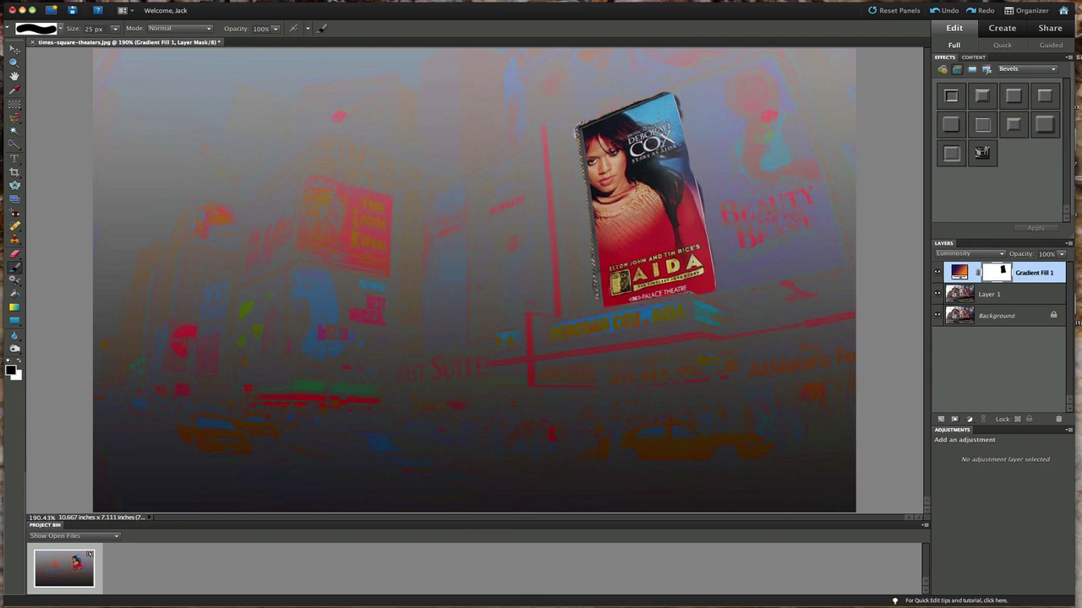
- Paint black on the Gradient Fill 1 mask over the AIDA billboard's upper-right edge
{"action": "mouse_move", "coordinate": [667, 142]}
{"action": "left_mouse_down"}
{"action": "mouse_move", "coordinate": [686, 176]}
{"action": "mouse_move", "coordinate": [685, 122]}
{"action": "mouse_move", "coordinate": [659, 97]}
{"action": "mouse_move", "coordinate": [638, 97]}
{"action": "mouse_move", "coordinate": [624, 120]}
{"action": "mouse_move", "coordinate": [589, 135]}
{"action": "mouse_move", "coordinate": [581, 210]}
{"action": "mouse_move", "coordinate": [610, 295]}
{"action": "mouse_move", "coordinate": [663, 296]}
{"action": "mouse_move", "coordinate": [709, 277]}
{"action": "mouse_move", "coordinate": [707, 236]}
{"action": "mouse_move", "coordinate": [656, 178]}
{"action": "left_mouse_up"}
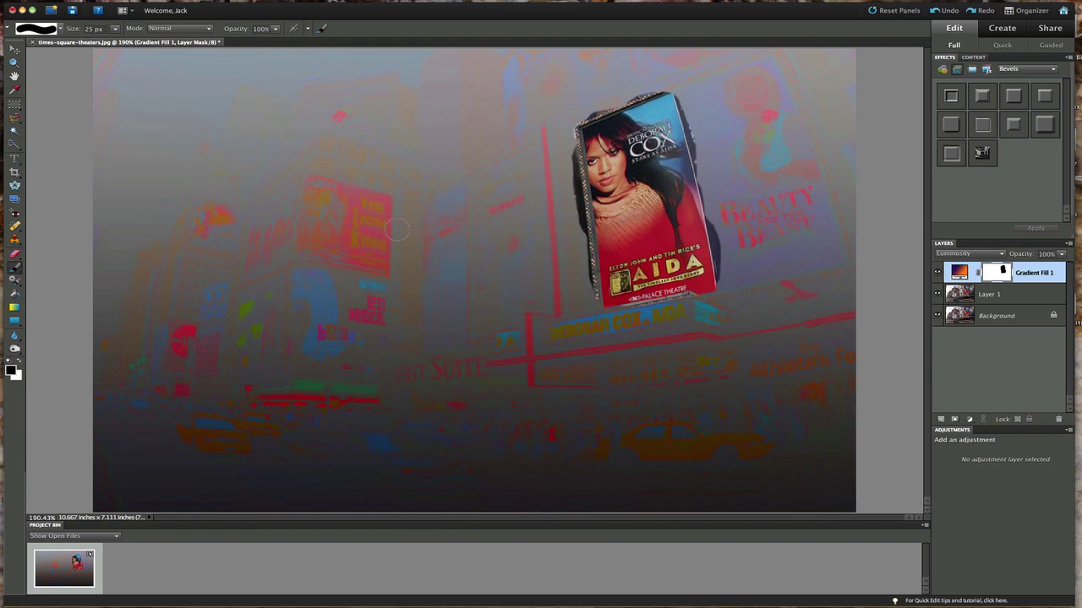
- Paint The Lion King sign back to full colour, compare with the tint hidden, and fix its top border
{"action": "left_click", "coordinate": [315, 190]}
{"action": "mouse_move", "coordinate": [314, 190]}
{"action": "left_mouse_down"}
{"action": "mouse_move", "coordinate": [384, 201]}
{"action": "mouse_move", "coordinate": [384, 264]}
{"action": "mouse_move", "coordinate": [319, 264]}
{"action": "mouse_move", "coordinate": [302, 248]}
{"action": "mouse_move", "coordinate": [304, 213]}
{"action": "mouse_move", "coordinate": [336, 204]}
{"action": "mouse_move", "coordinate": [363, 216]}
{"action": "mouse_move", "coordinate": [330, 222]}
{"action": "mouse_move", "coordinate": [355, 241]}
{"action": "mouse_move", "coordinate": [334, 245]}
{"action": "mouse_move", "coordinate": [363, 250]}
{"action": "mouse_move", "coordinate": [343, 256]}
{"action": "mouse_move", "coordinate": [301, 223]}
{"action": "left_mouse_up"}
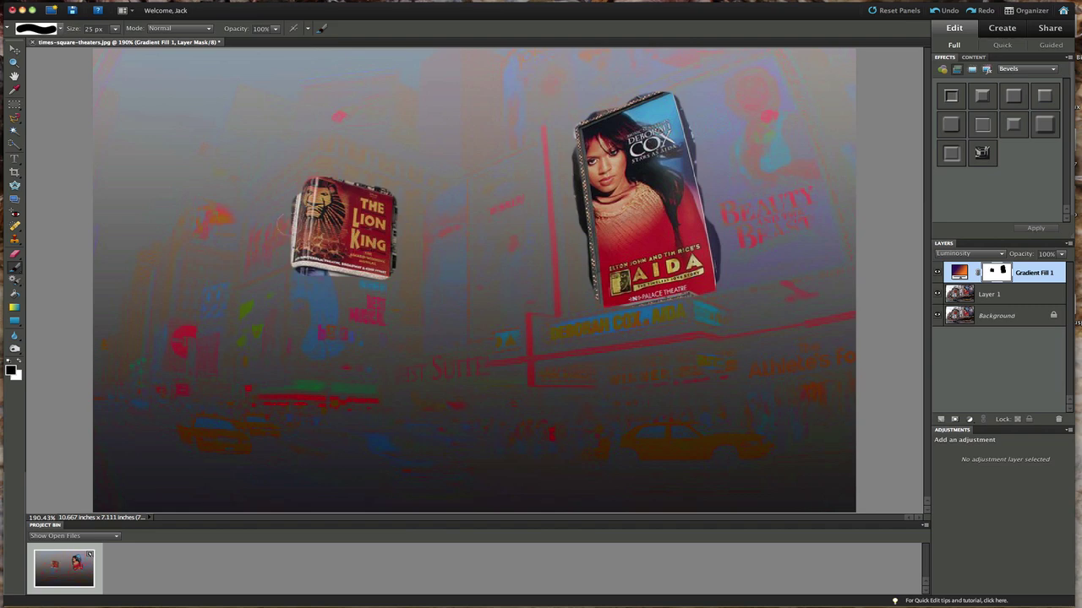
{"action": "left_click", "coordinate": [938, 272]}
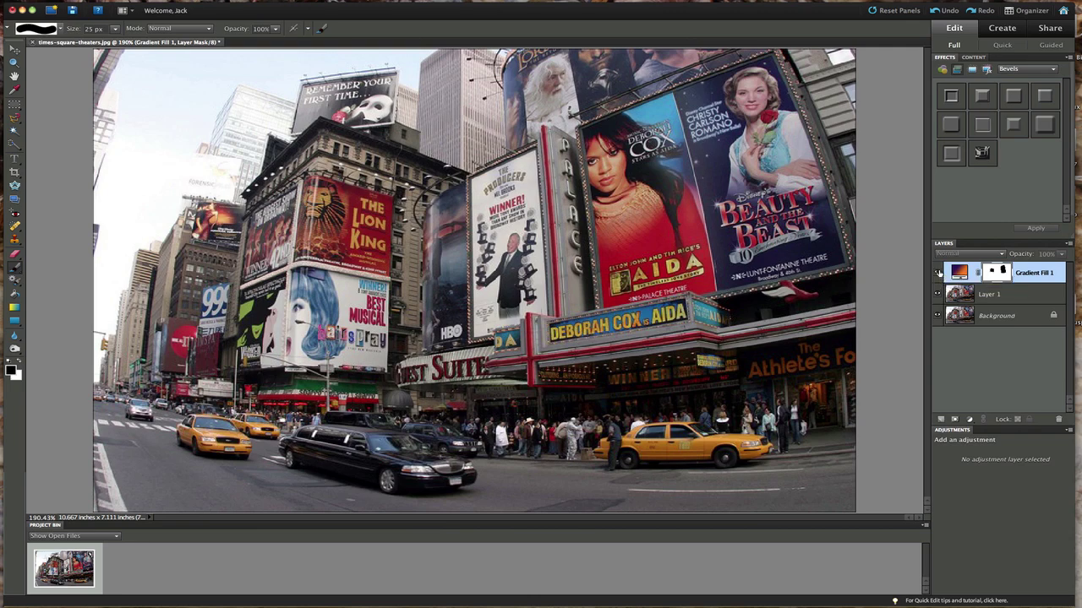
{"action": "left_click", "coordinate": [938, 272]}
{"action": "left_click", "coordinate": [938, 272]}
{"action": "left_click", "coordinate": [938, 272]}
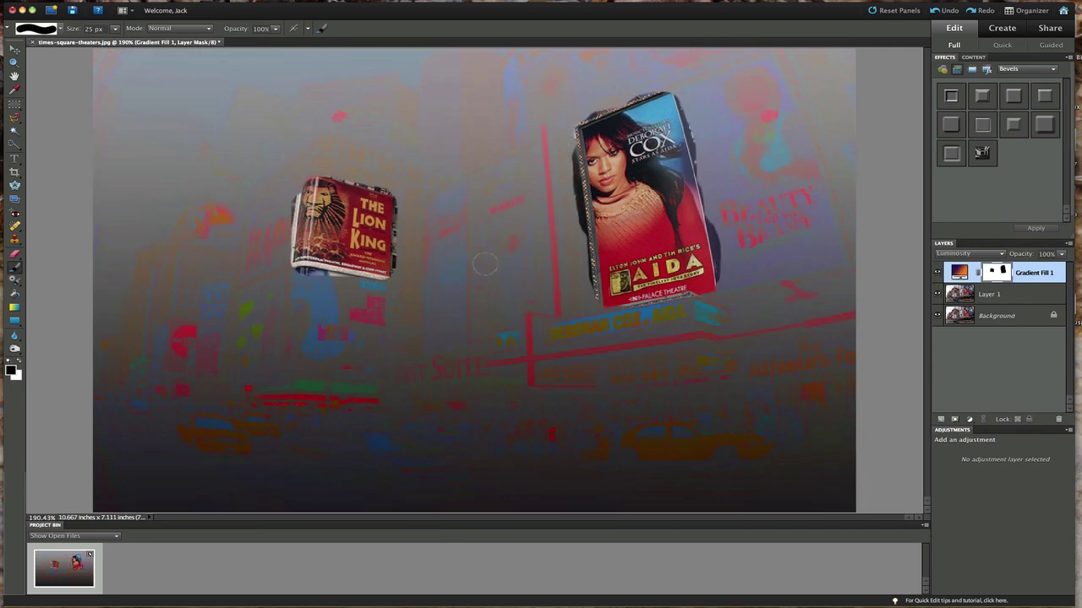
{"action": "mouse_move", "coordinate": [300, 205]}
{"action": "left_mouse_down"}
{"action": "mouse_move", "coordinate": [306, 179]}
{"action": "mouse_move", "coordinate": [373, 189]}
{"action": "mouse_move", "coordinate": [388, 211]}
{"action": "mouse_move", "coordinate": [387, 257]}
{"action": "left_mouse_up"}
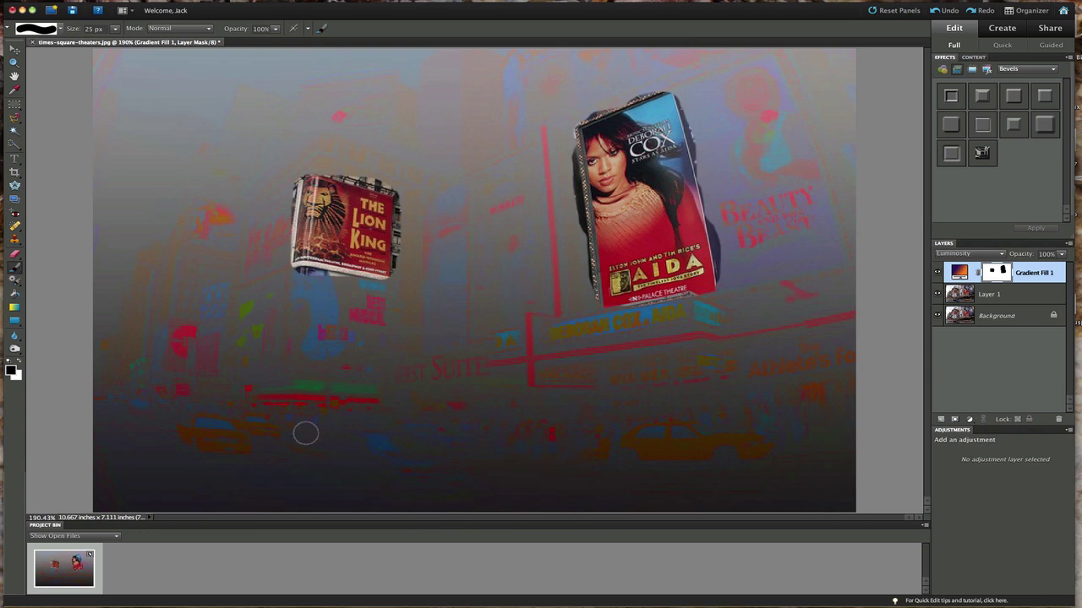
- With a 100 px brush, reveal the left street, taxis, limousine and road markings
{"action": "key", "text": "bracketright"}
{"action": "key", "text": "bracketright"}
{"action": "key", "text": "bracketright"}
{"action": "key", "text": "bracketright"}
{"action": "key", "text": "bracketright"}
{"action": "key", "text": "bracketright"}
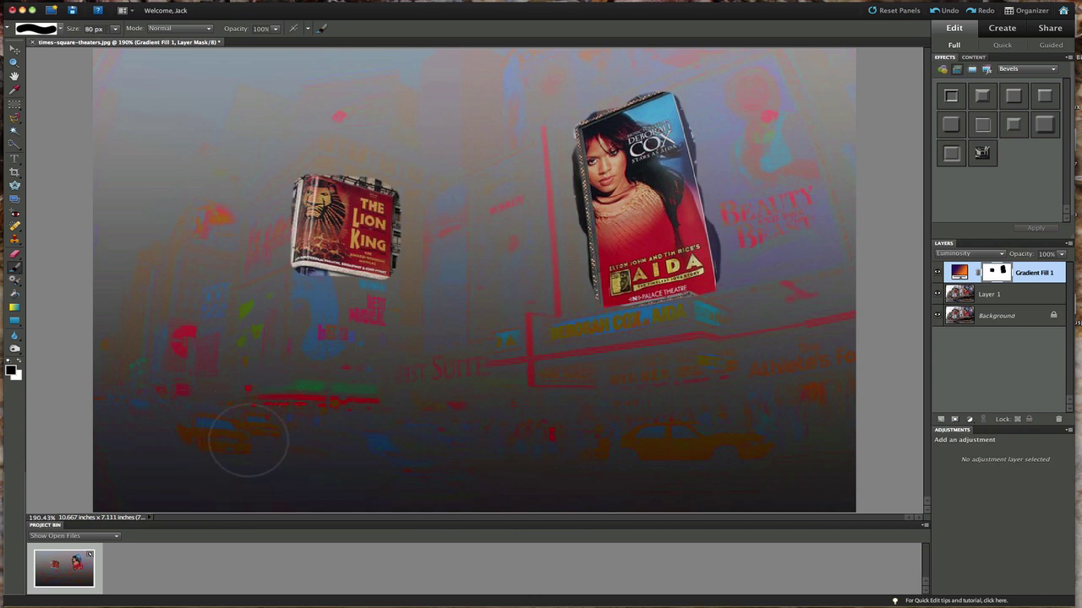
{"action": "key", "text": "bracketright"}
{"action": "key", "text": "bracketright"}
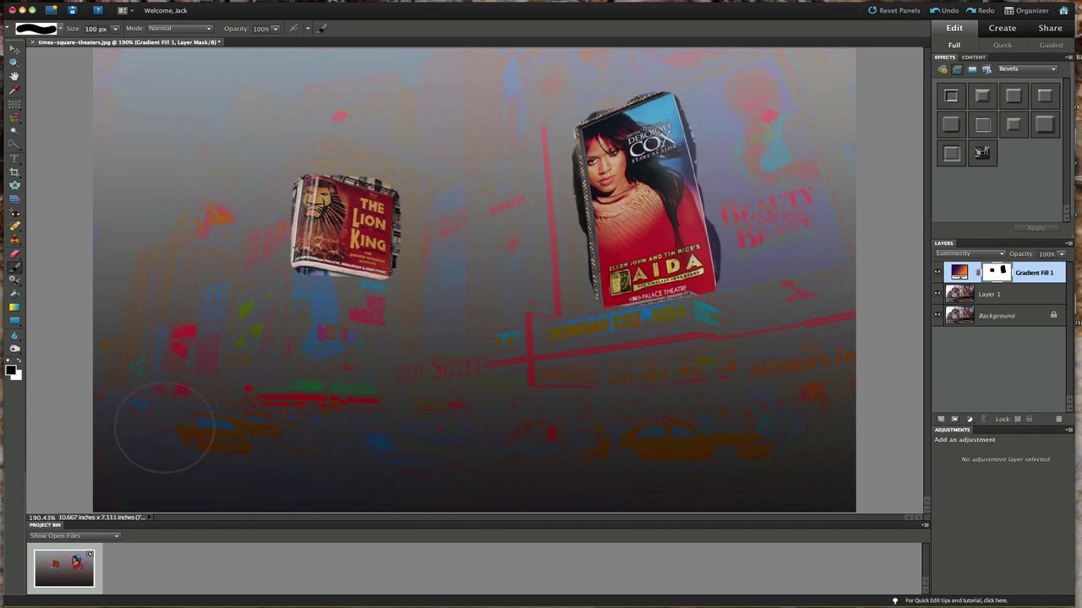
{"action": "left_click_drag", "start_coordinate": [131, 412], "coordinate": [199, 435]}
{"action": "left_click_drag", "start_coordinate": [266, 452], "coordinate": [504, 474]}
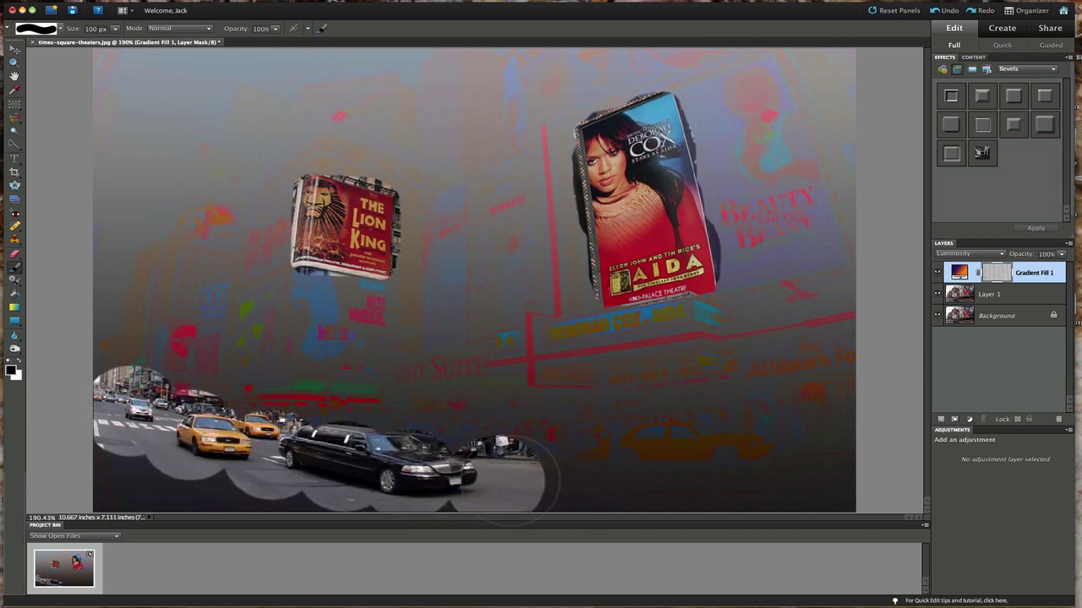
{"action": "mouse_move", "coordinate": [200, 504]}
{"action": "left_mouse_down"}
{"action": "mouse_move", "coordinate": [105, 494]}
{"action": "mouse_move", "coordinate": [135, 495]}
{"action": "left_mouse_up"}
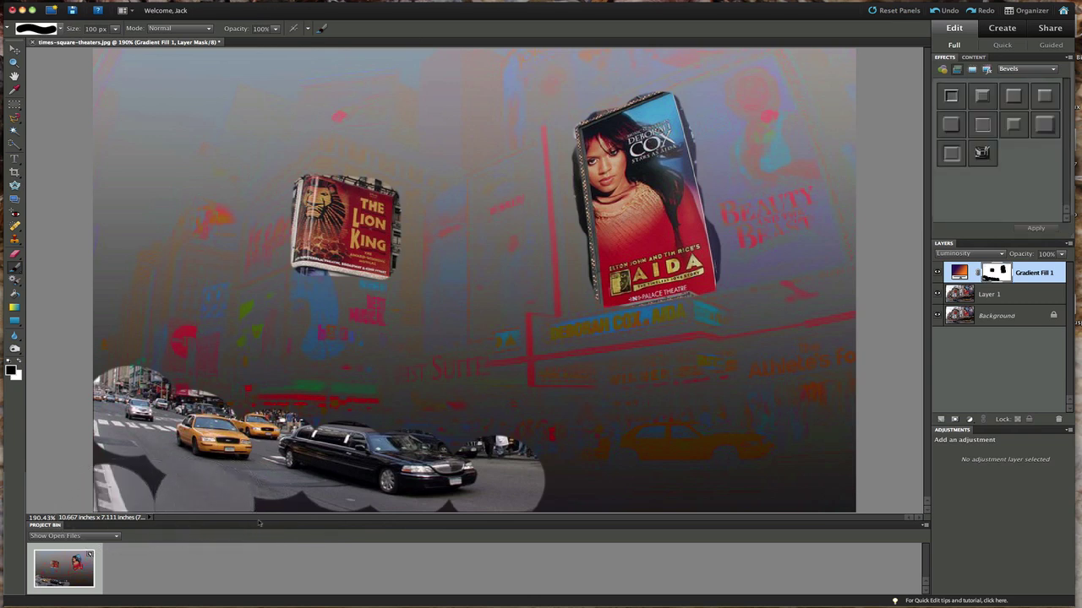
{"action": "left_click_drag", "start_coordinate": [558, 474], "coordinate": [586, 478]}
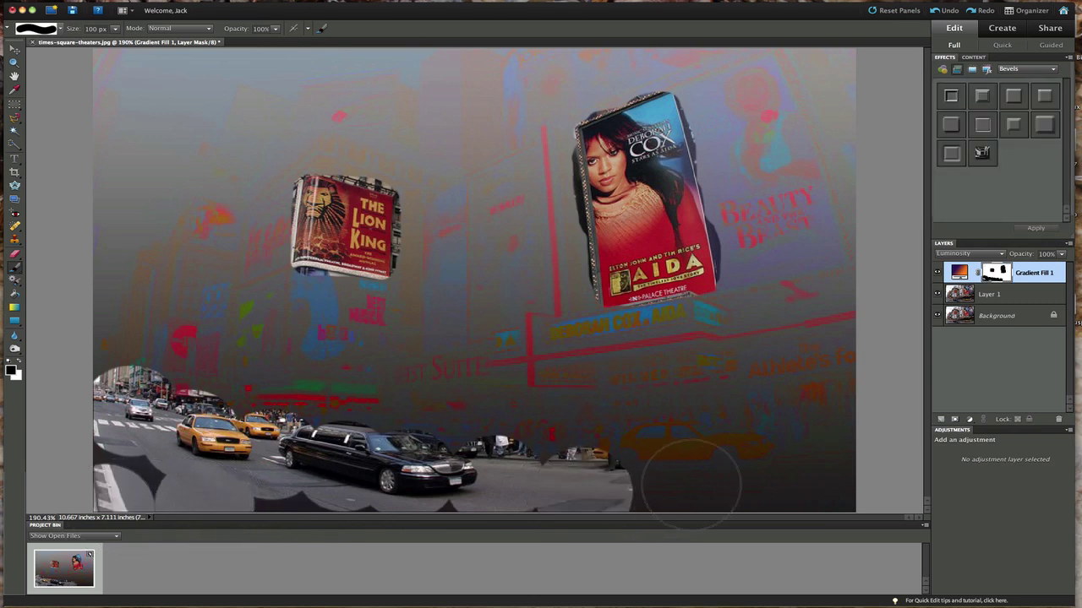
- Reveal the right taxi, the SUV and vehicles behind the limousine, and the red bus
{"action": "left_click_drag", "start_coordinate": [702, 464], "coordinate": [703, 468]}
{"action": "left_click_drag", "start_coordinate": [797, 463], "coordinate": [826, 488]}
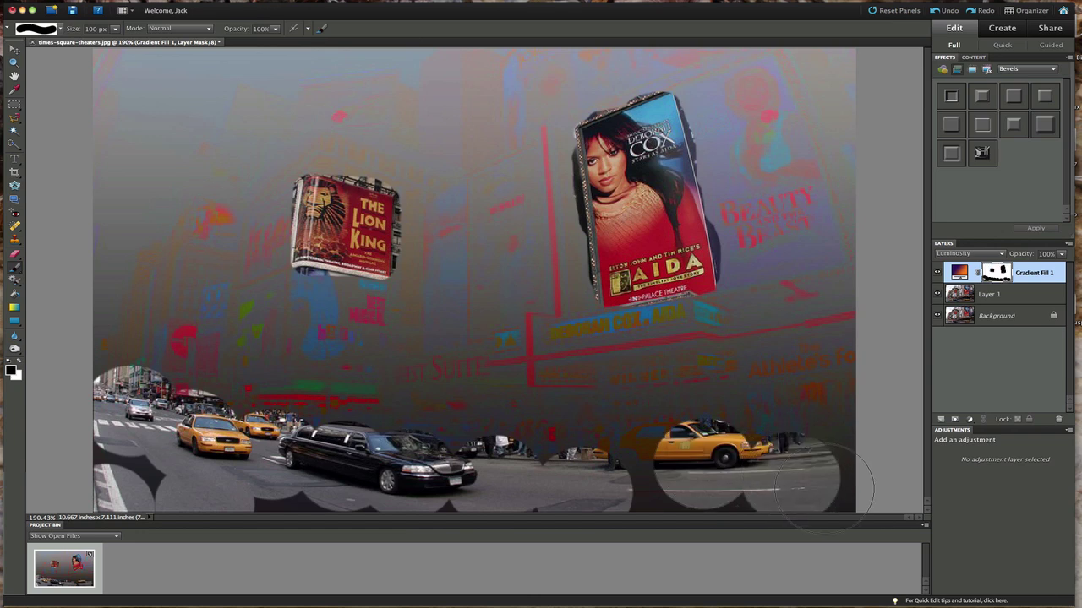
{"action": "mouse_move", "coordinate": [693, 494]}
{"action": "left_mouse_down"}
{"action": "mouse_move", "coordinate": [649, 492]}
{"action": "mouse_move", "coordinate": [786, 461]}
{"action": "mouse_move", "coordinate": [833, 474]}
{"action": "mouse_move", "coordinate": [837, 500]}
{"action": "left_mouse_up"}
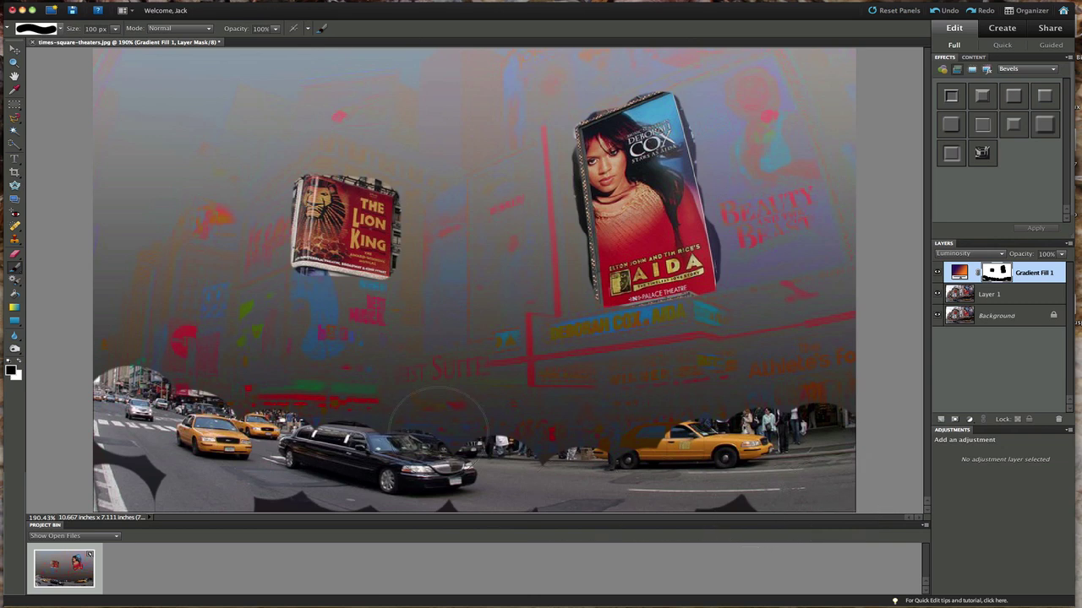
{"action": "mouse_move", "coordinate": [439, 435]}
{"action": "left_mouse_down"}
{"action": "mouse_move", "coordinate": [431, 427]}
{"action": "mouse_move", "coordinate": [494, 436]}
{"action": "mouse_move", "coordinate": [533, 456]}
{"action": "mouse_move", "coordinate": [553, 441]}
{"action": "left_mouse_up"}
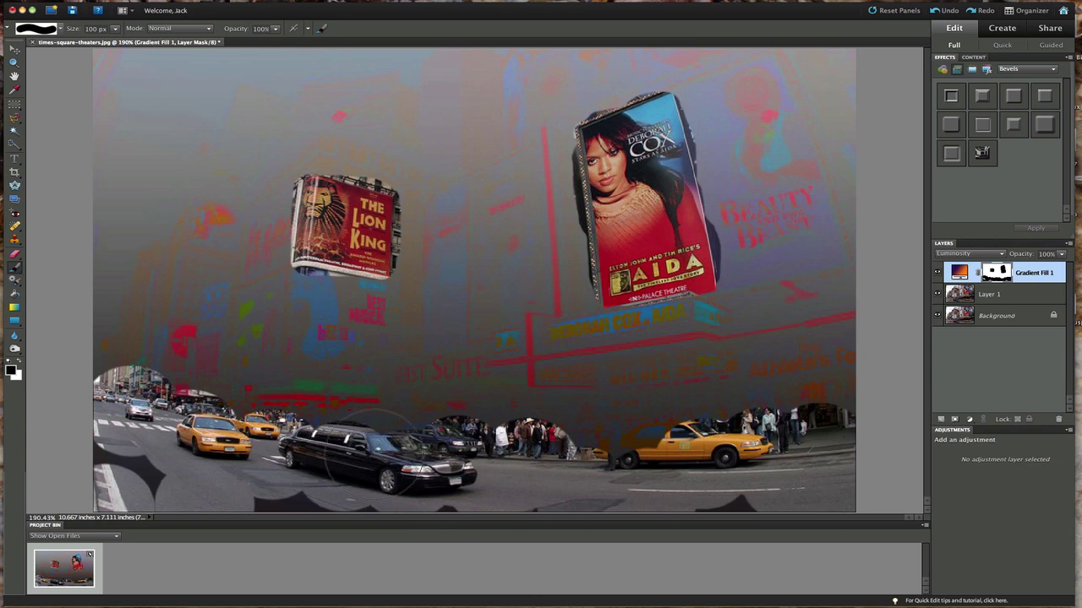
{"action": "left_click_drag", "start_coordinate": [371, 448], "coordinate": [382, 440]}
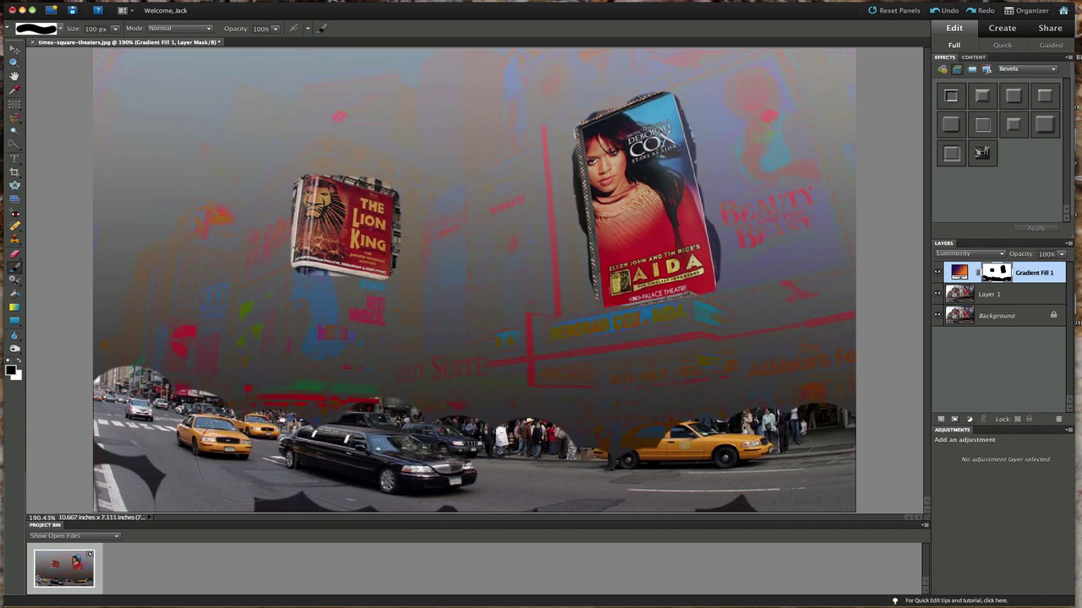
{"action": "left_click", "coordinate": [265, 428]}
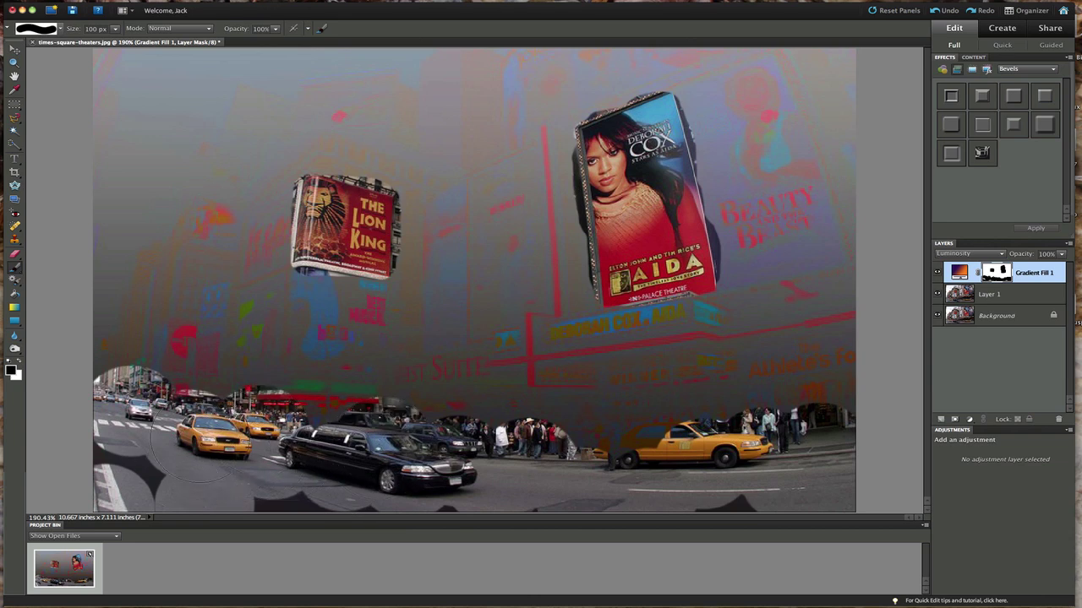
{"action": "left_click", "coordinate": [192, 458]}
{"action": "left_click", "coordinate": [621, 441]}
- Reveal the right taxi's roof and pedestrians, then lower the gradient fill opacity to 96%
{"action": "mouse_move", "coordinate": [644, 464]}
{"action": "left_mouse_down"}
{"action": "mouse_move", "coordinate": [655, 426]}
{"action": "mouse_move", "coordinate": [668, 456]}
{"action": "mouse_move", "coordinate": [676, 414]}
{"action": "mouse_move", "coordinate": [588, 453]}
{"action": "mouse_move", "coordinate": [592, 421]}
{"action": "left_mouse_up"}
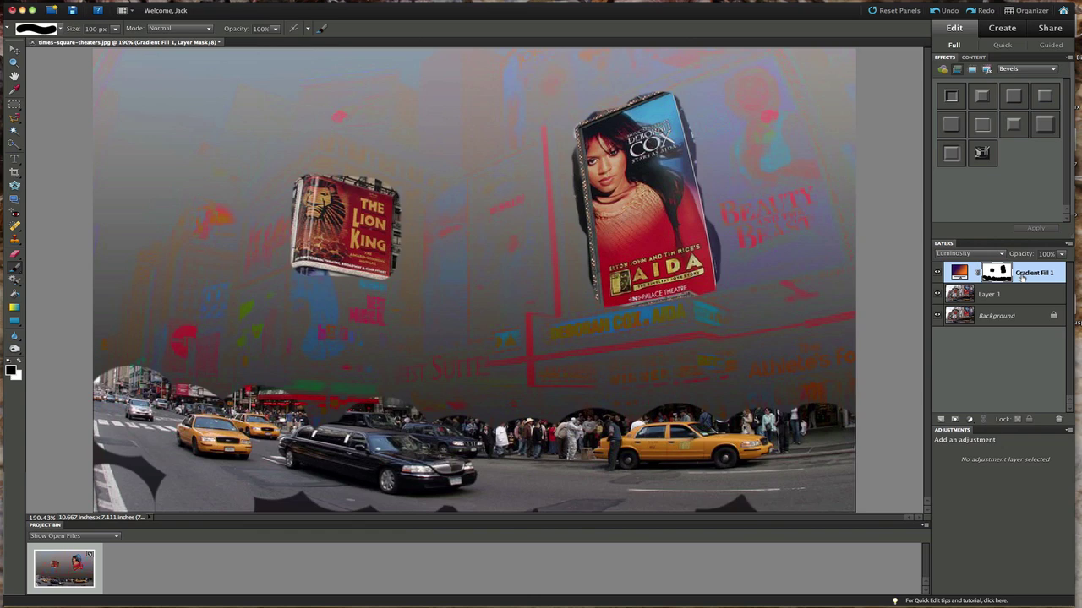
{"action": "left_click_drag", "start_coordinate": [1025, 259], "coordinate": [1029, 260]}
- With a 30 px brush, reveal the Remember Your First Time billboard, leaving a stray strip down-left
{"action": "key", "text": "bracketleft"}
{"action": "key", "text": "bracketleft"}
{"action": "key", "text": "bracketleft"}
{"action": "key", "text": "bracketleft"}
{"action": "key", "text": "bracketleft"}
{"action": "key", "text": "bracketleft"}
{"action": "key", "text": "bracketleft"}
{"action": "key", "text": "bracketright"}
{"action": "mouse_move", "coordinate": [398, 80]}
{"action": "left_mouse_down"}
{"action": "mouse_move", "coordinate": [308, 95]}
{"action": "mouse_move", "coordinate": [379, 100]}
{"action": "mouse_move", "coordinate": [387, 114]}
{"action": "mouse_move", "coordinate": [302, 125]}
{"action": "mouse_move", "coordinate": [371, 127]}
{"action": "mouse_move", "coordinate": [390, 142]}
{"action": "mouse_move", "coordinate": [329, 135]}
{"action": "mouse_move", "coordinate": [296, 147]}
{"action": "left_mouse_up"}
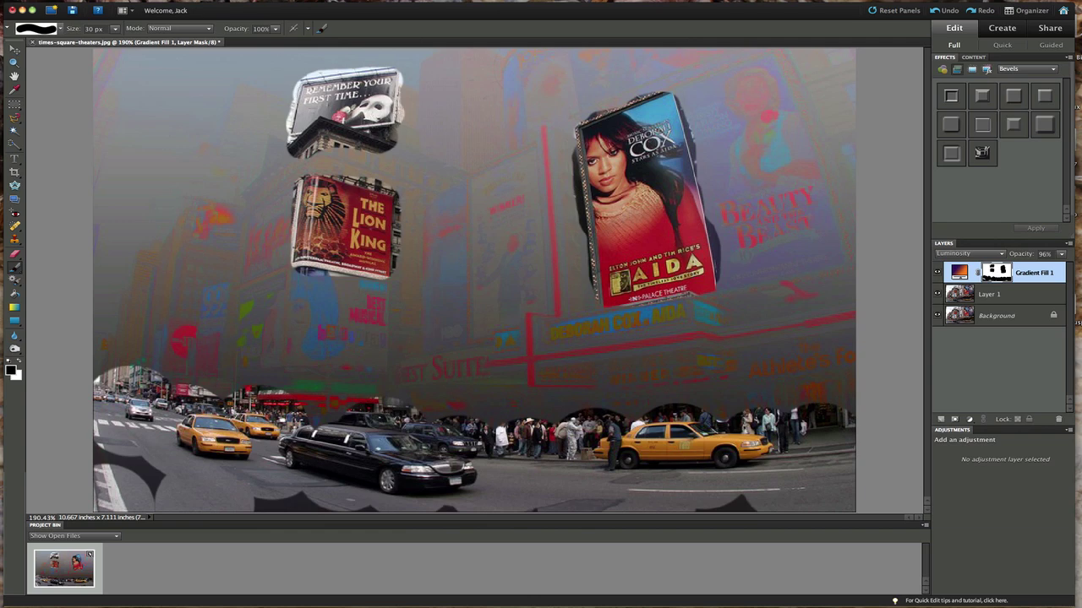
{"action": "left_click_drag", "start_coordinate": [287, 86], "coordinate": [111, 222]}
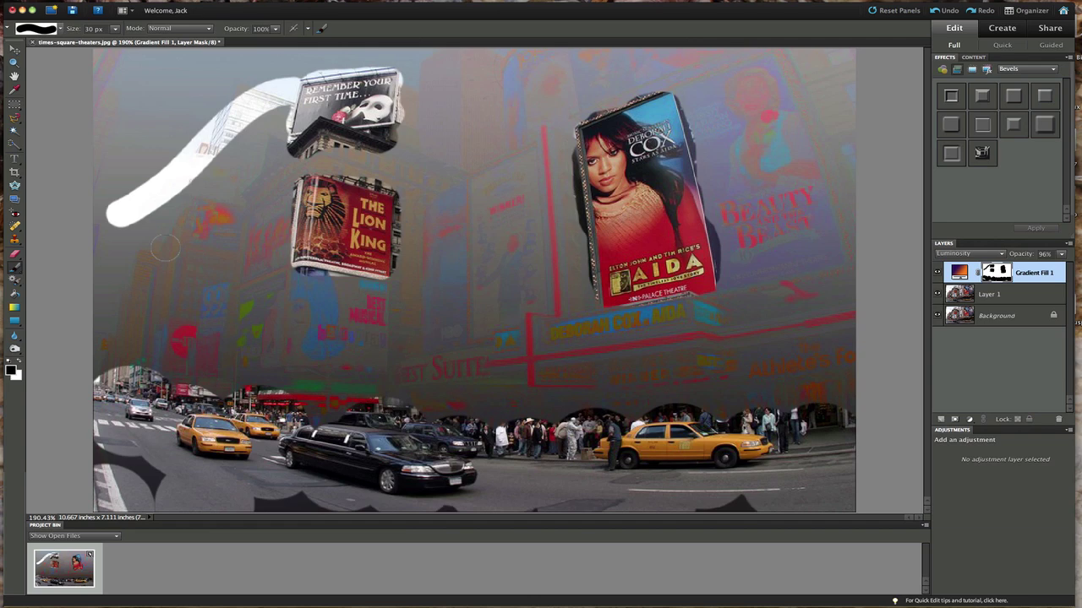
- Swap colours and repaint the stray upper-left strip with a 70 px brush, then return to 30 px
{"action": "key", "text": "x"}
{"action": "left_click", "coordinate": [17, 367]}
{"action": "key", "text": "bracketright"}
{"action": "key", "text": "bracketright"}
{"action": "key", "text": "bracketright"}
{"action": "key", "text": "bracketright"}
{"action": "left_click", "coordinate": [121, 235]}
{"action": "mouse_move", "coordinate": [121, 235]}
{"action": "left_mouse_down"}
{"action": "mouse_move", "coordinate": [181, 149]}
{"action": "mouse_move", "coordinate": [267, 82]}
{"action": "mouse_move", "coordinate": [232, 113]}
{"action": "left_mouse_up"}
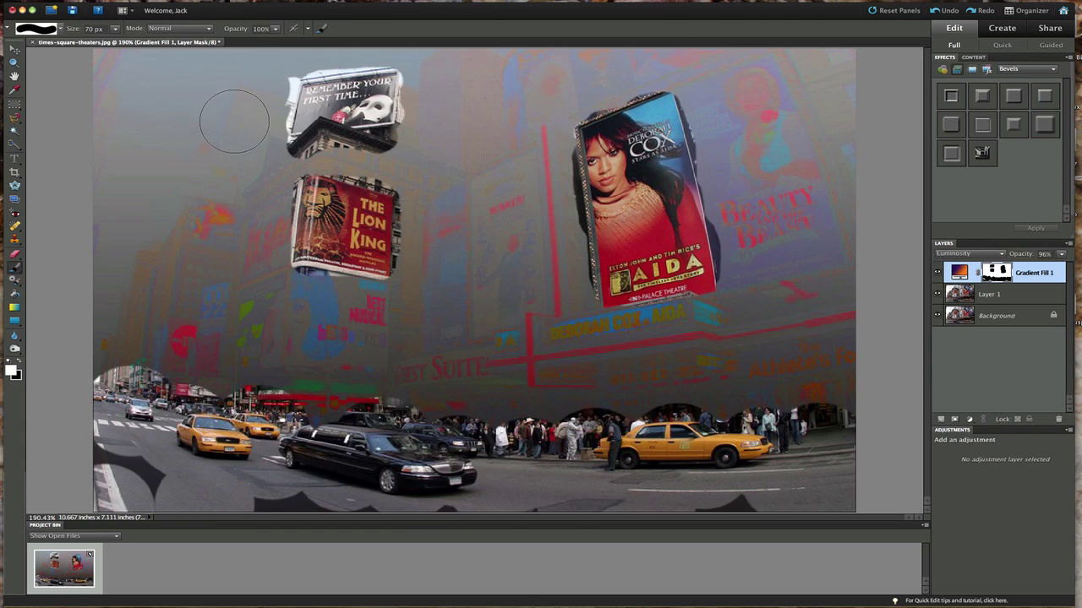
{"action": "key", "text": "bracketleft"}
{"action": "key", "text": "bracketleft"}
{"action": "key", "text": "bracketleft"}
{"action": "key", "text": "bracketleft"}
{"action": "key", "text": "bracketleft"}
{"action": "key", "text": "bracketleft"}
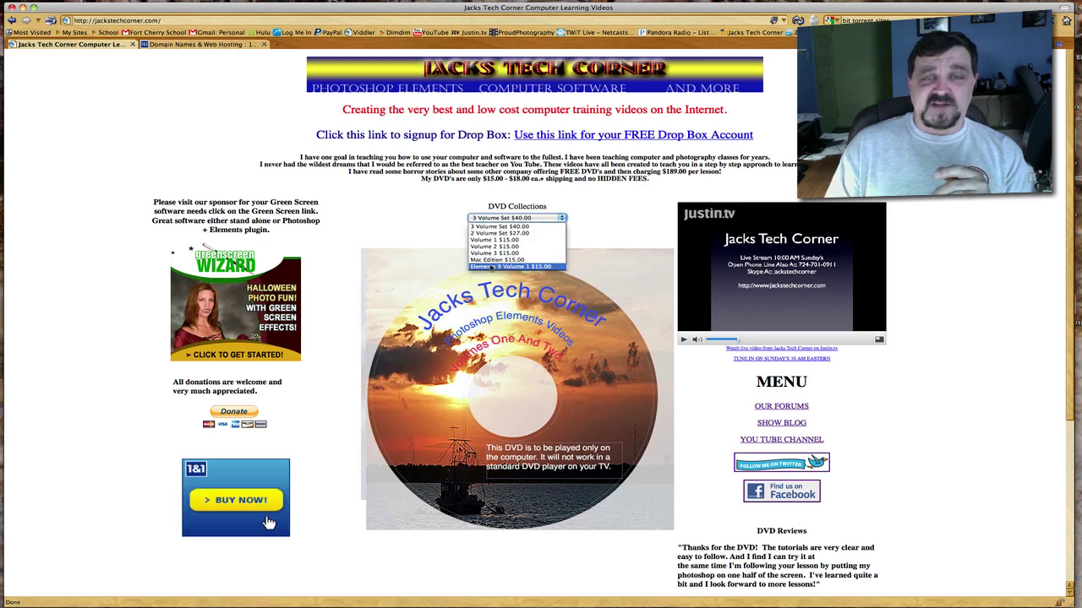
{"action": "left_click", "coordinate": [583, 220]}
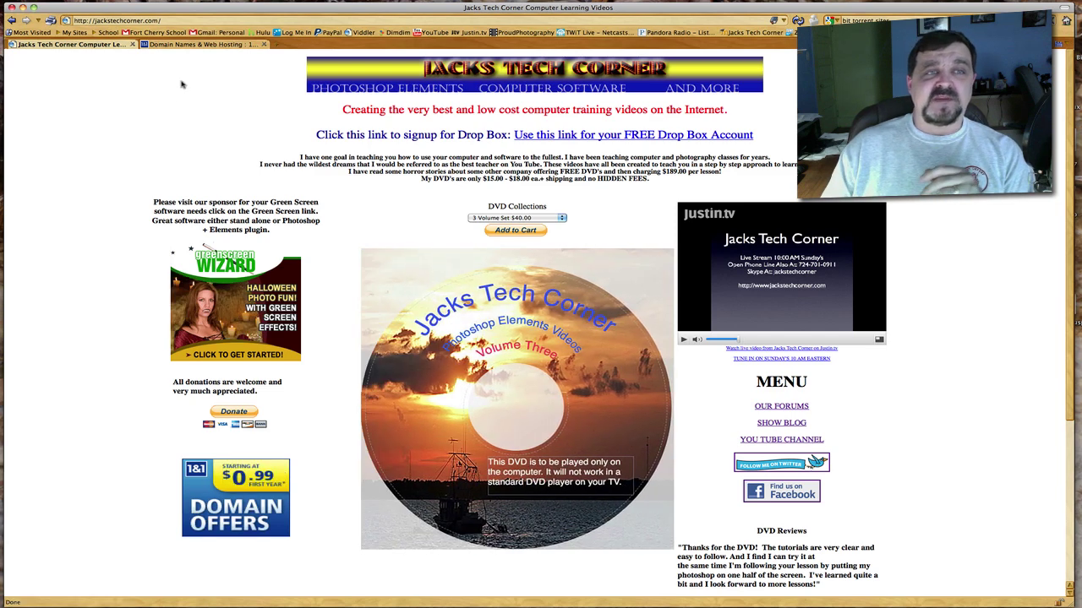
- Switch to the already-open 1&1 Domain Names & Web Hosting browser tab
{"action": "left_click", "coordinate": [193, 46]}
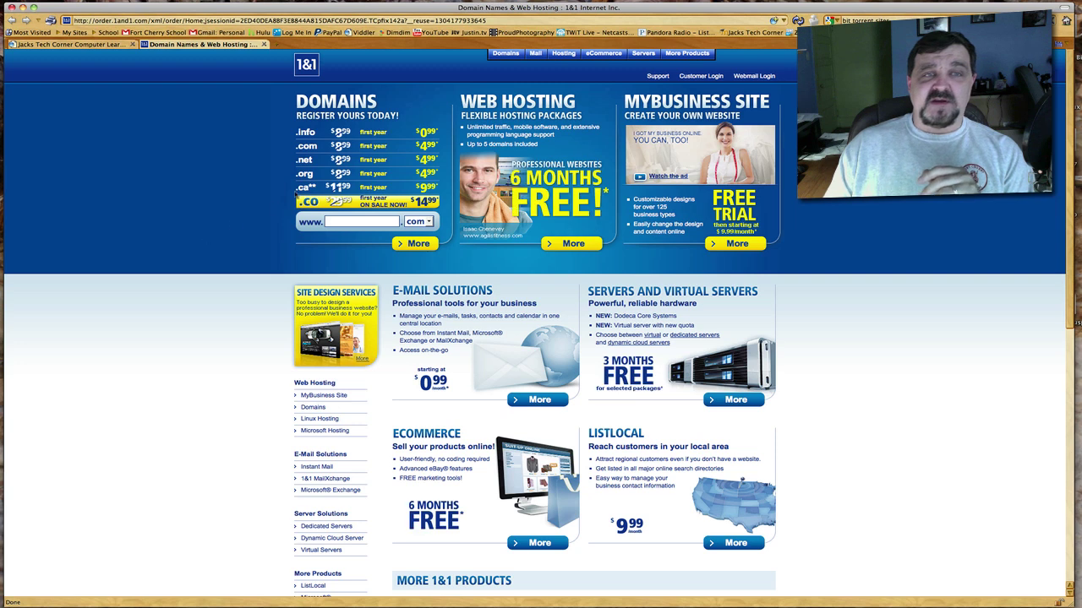